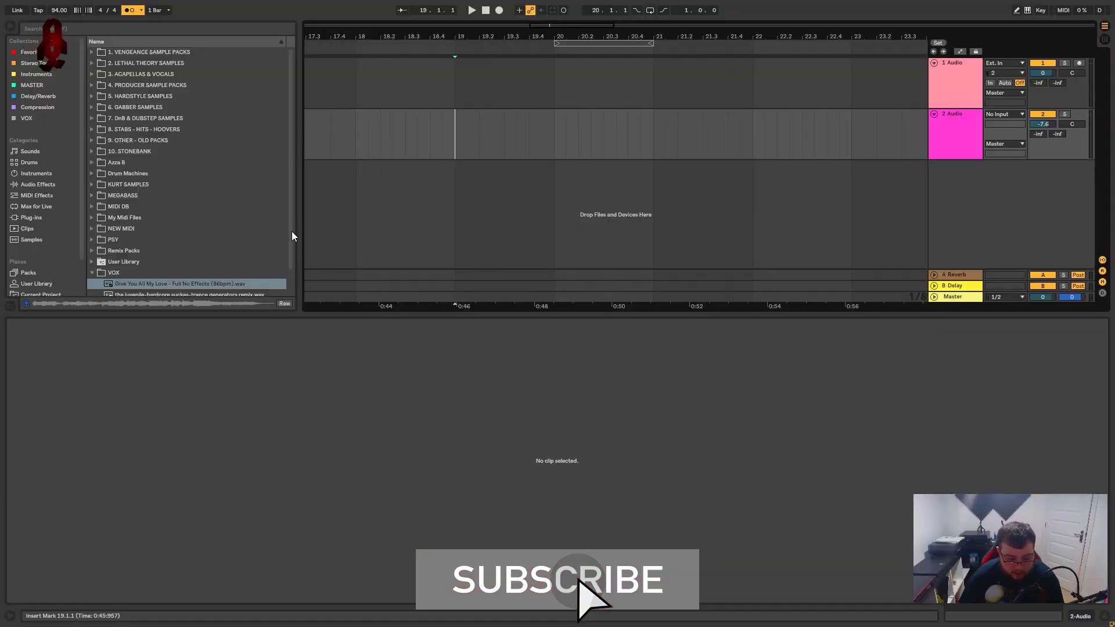
Place the Give You All My Love vocal wav on track 2, hide the browser and zoom in.
left_click_drag(162, 284, 445, 141)
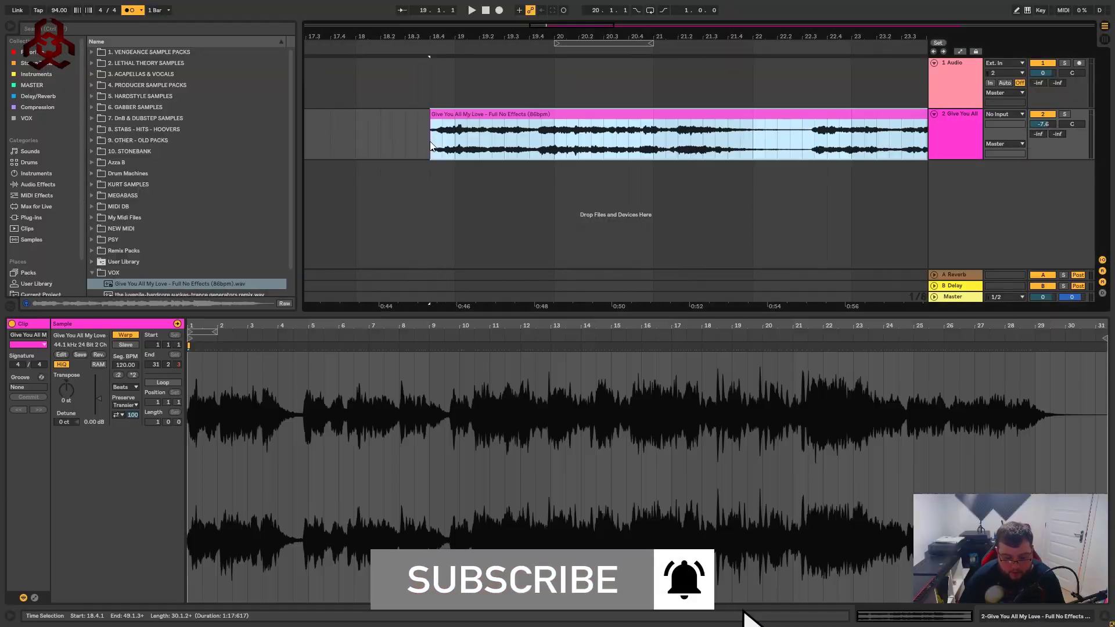
left_click(11, 26)
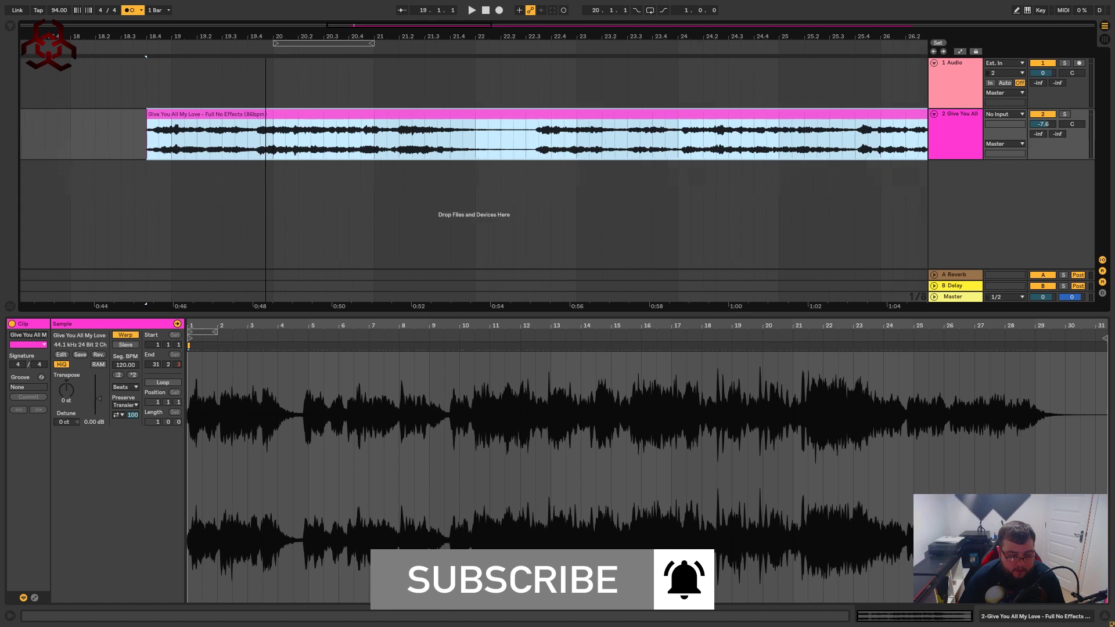
key("plus")
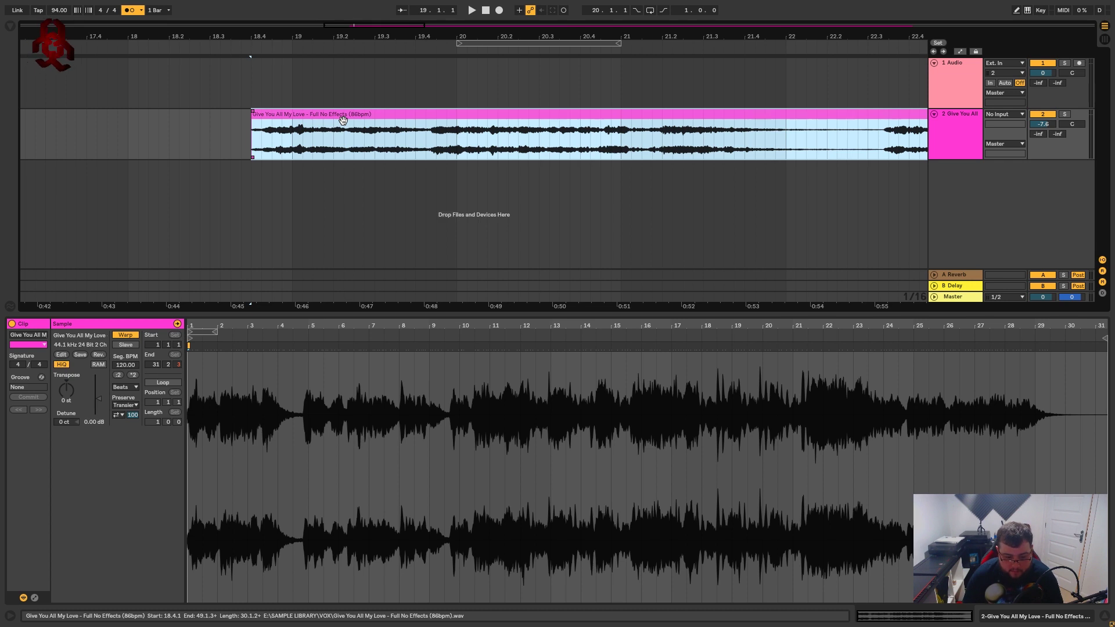
Toggle Warp off and back on so the vocal clip's Seg. BPM resets to 94.00.
left_click_drag(342, 120, 366, 111)
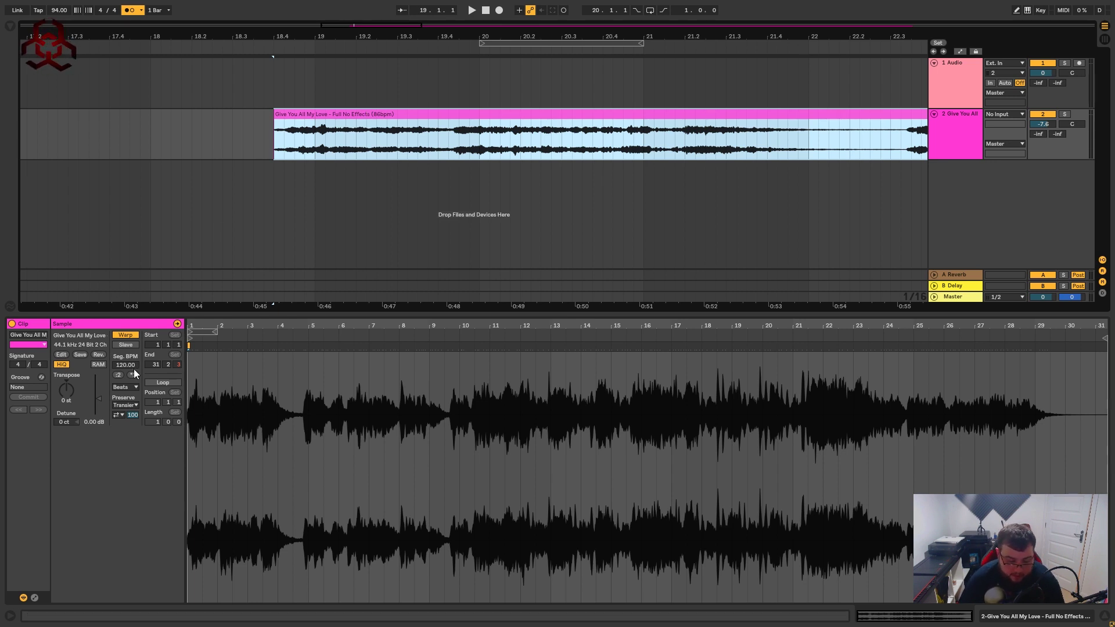
left_click(129, 335)
left_click(128, 335)
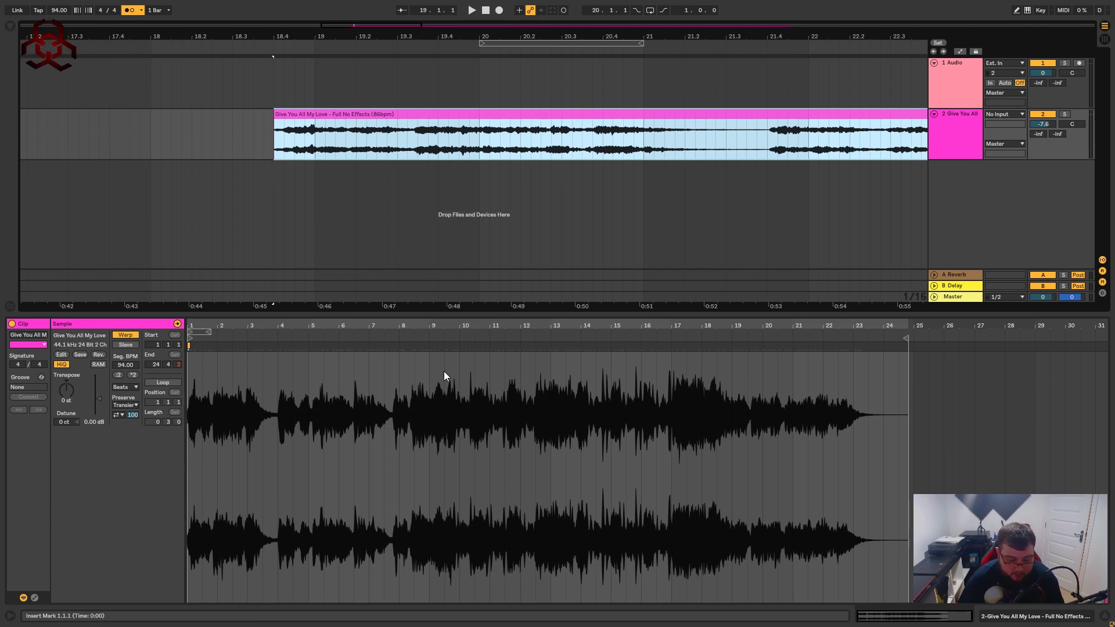
left_click_drag(370, 36, 372, 41)
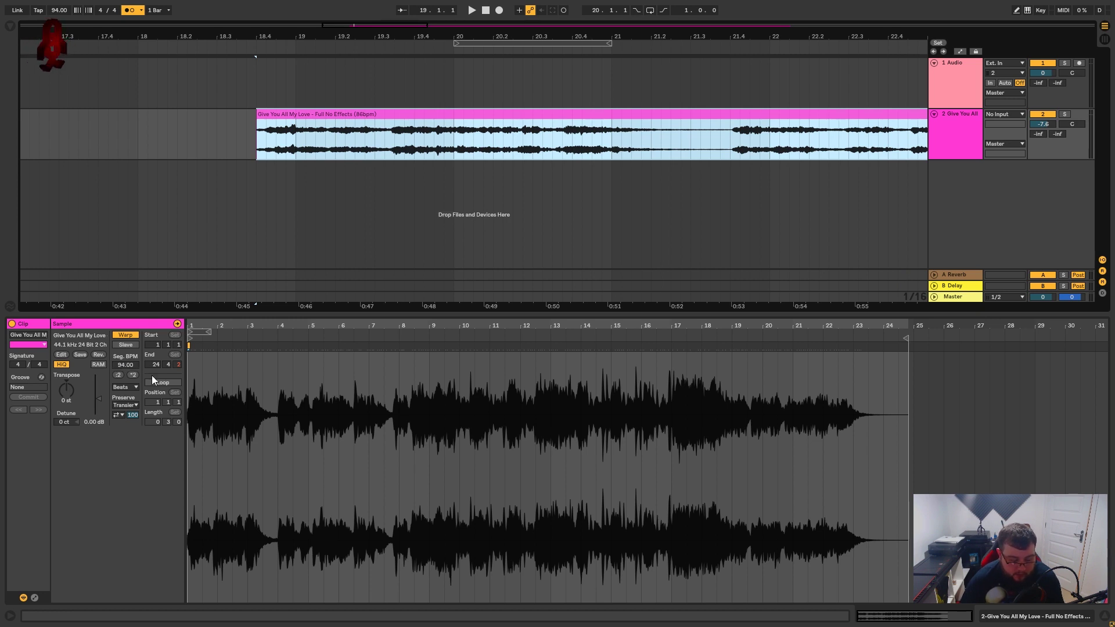
Set the vocal clip's segment BPM to 86.
left_click(67, 12)
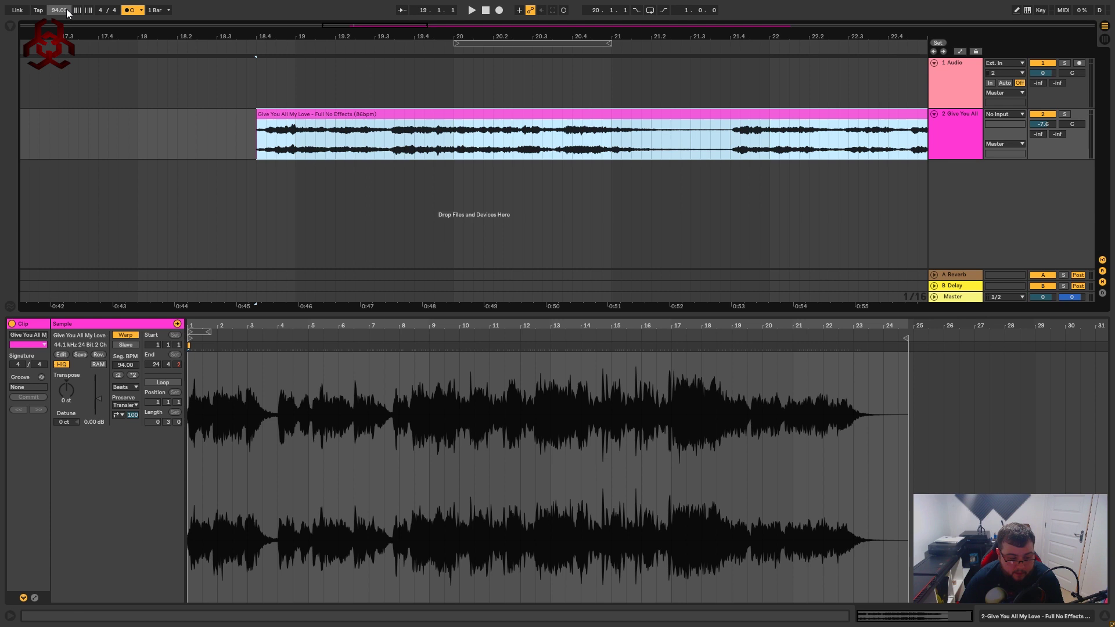
left_click(125, 366)
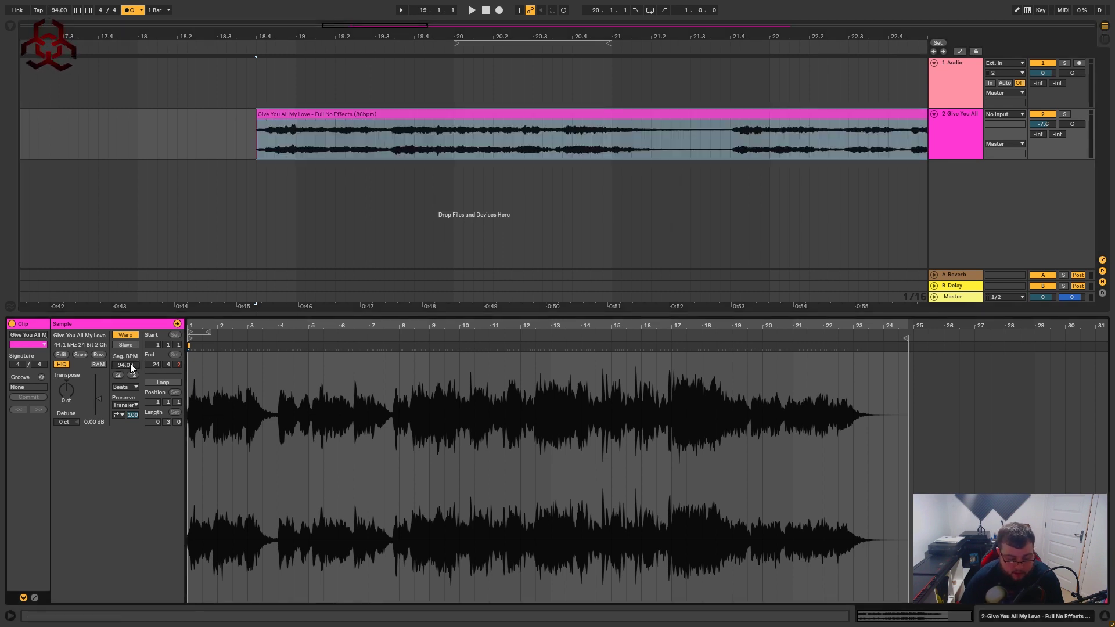
type("86")
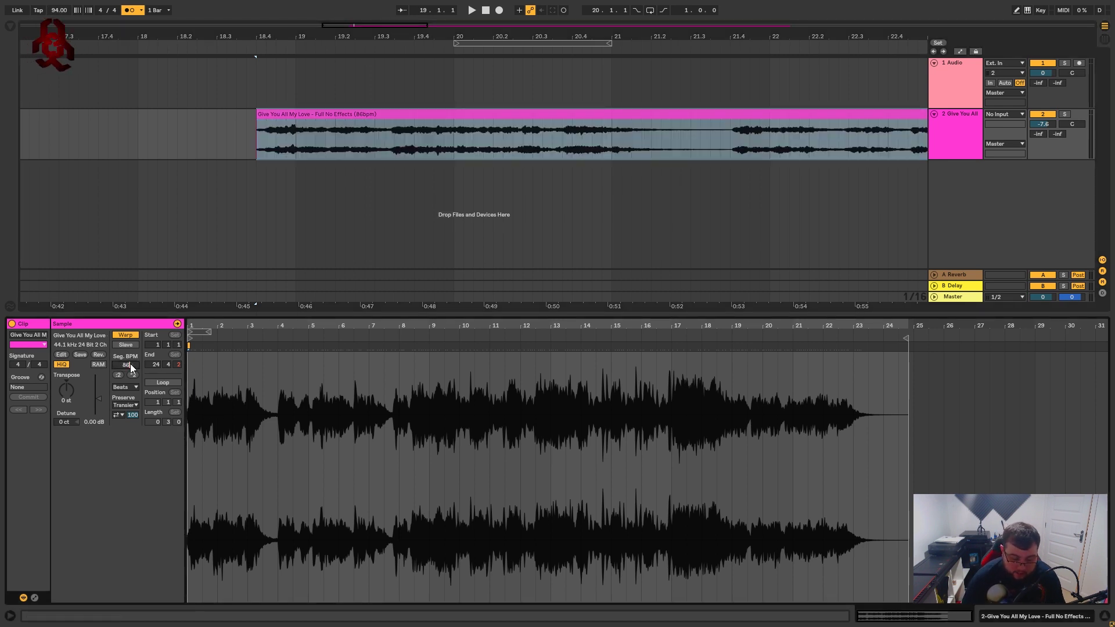
key("Return")
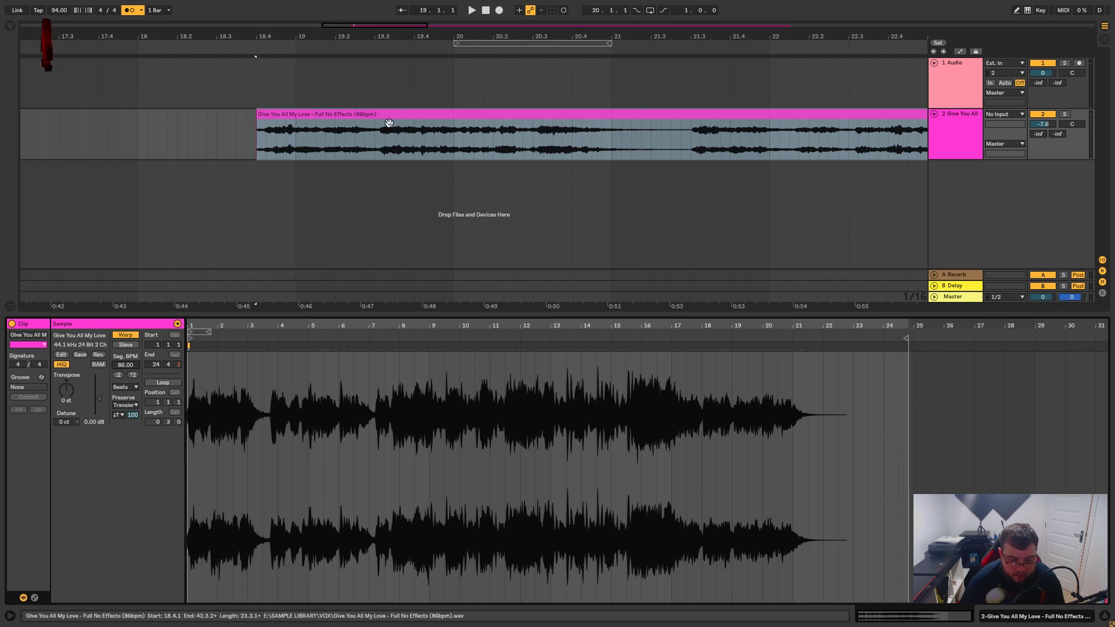
Zoom in on the clip start and audition the vocal at 86 BPM.
left_click_drag(249, 36, 255, 76)
left_click(379, 155)
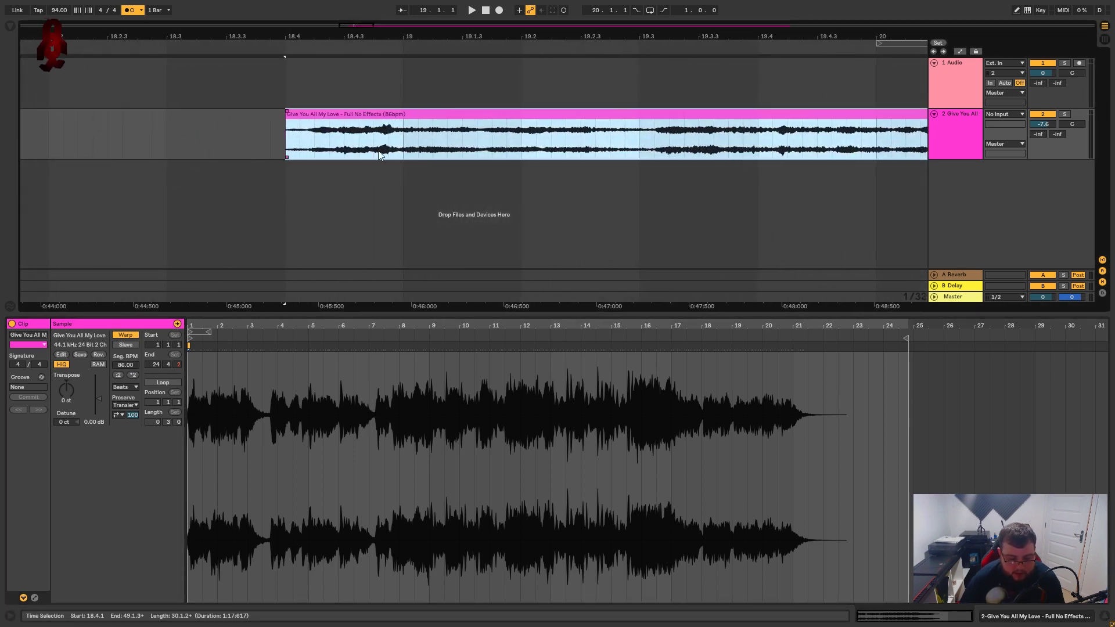
left_click(355, 148)
key("space")
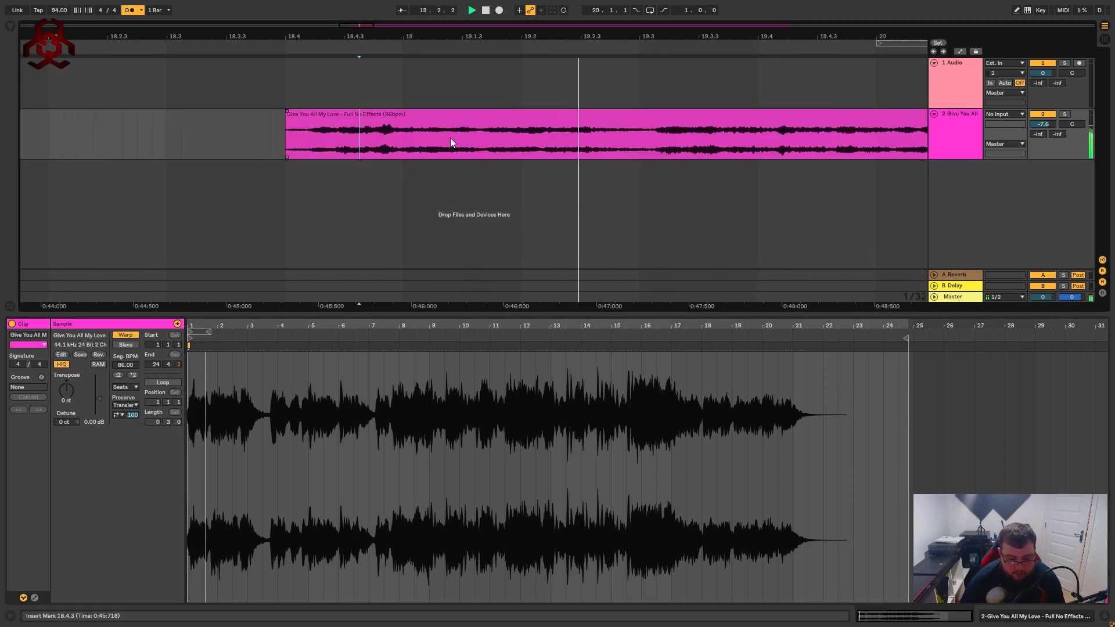
key("space")
Move the vocal clip to start at 18.2.4 and play it from the clip start.
left_click_drag(555, 116, 404, 113)
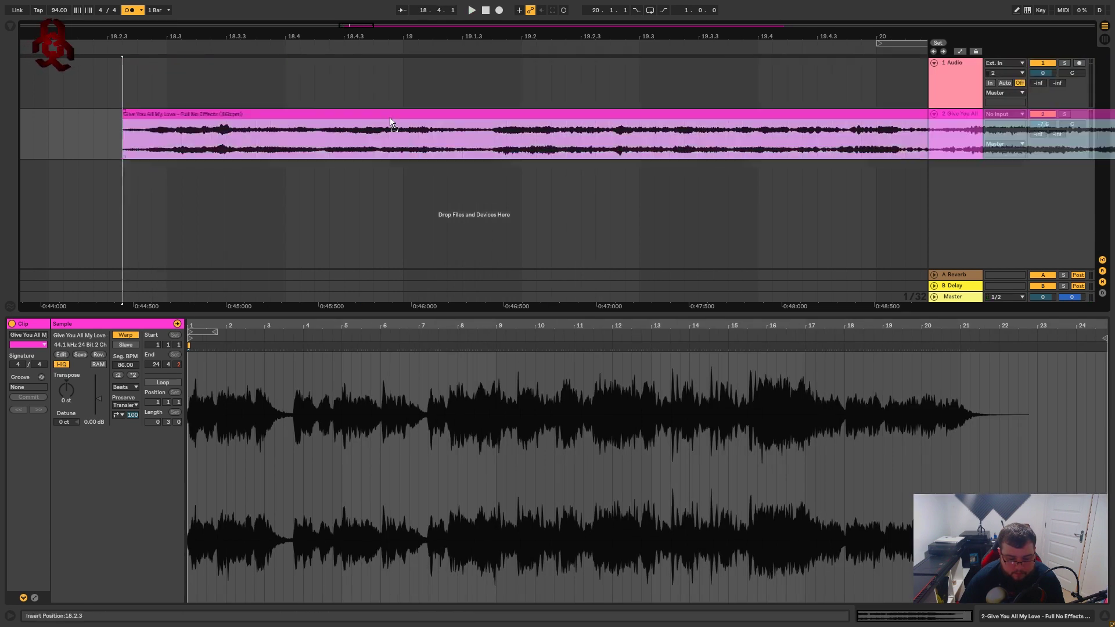
scroll(403, 112, "up", 3)
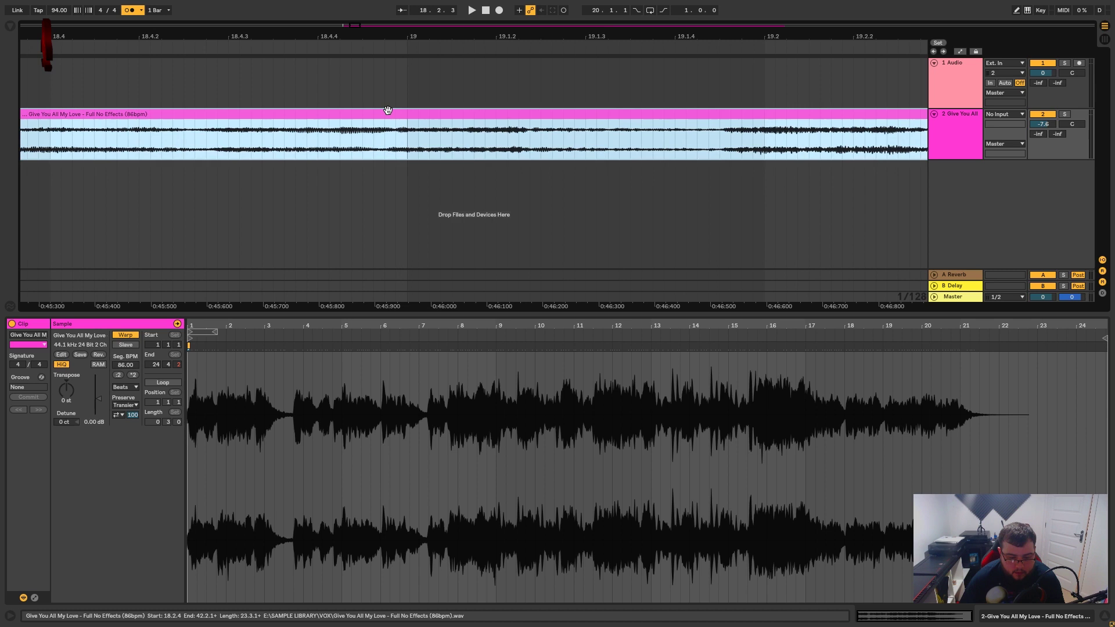
left_click(409, 121)
scroll(378, 119, "down", 3)
key("space")
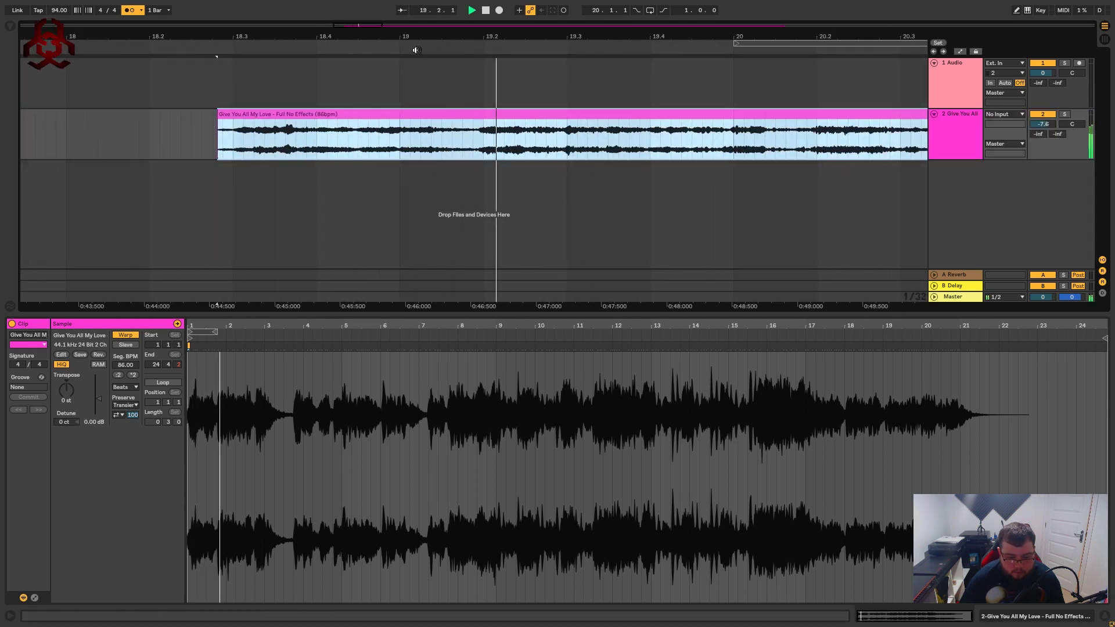
key("minus")
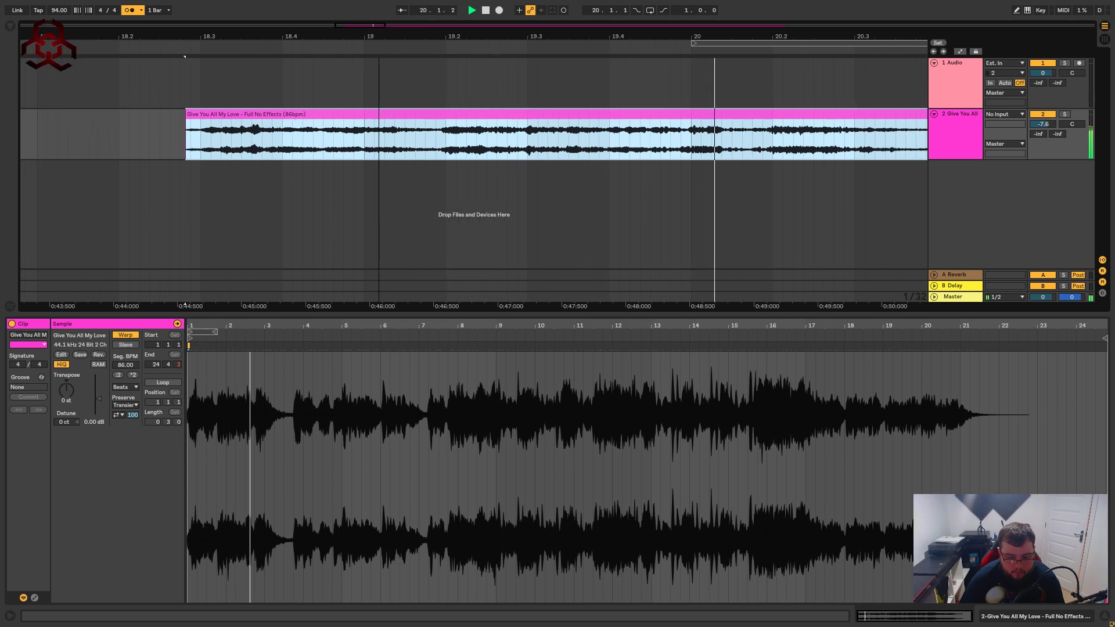
key("minus")
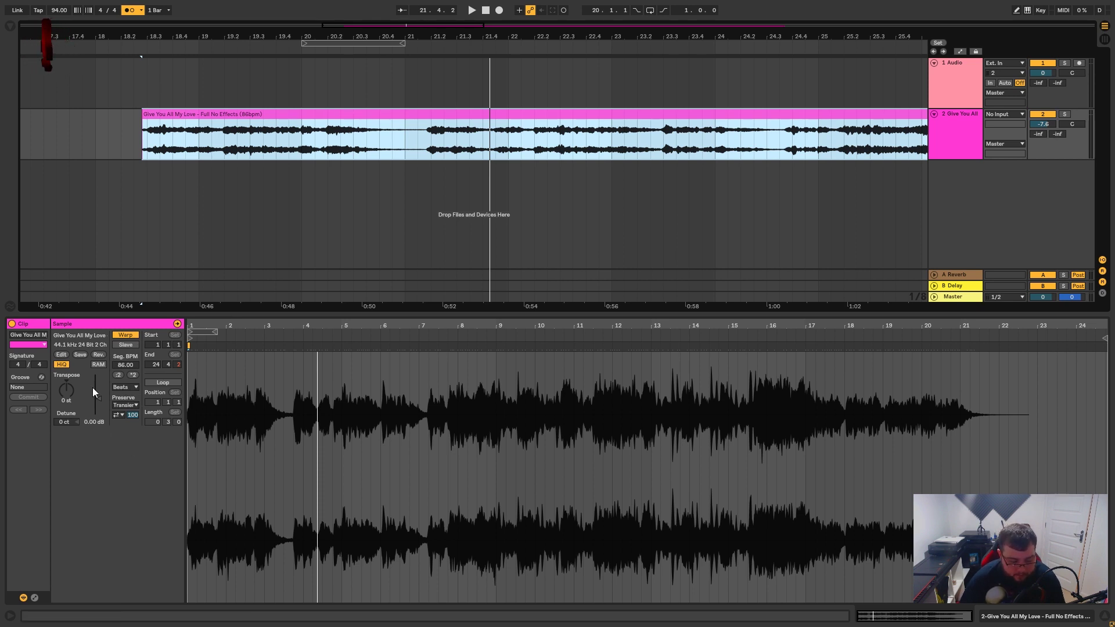
Compare the Beats, Complex and Complex Pro warp modes, settling on Complex for the vocal.
left_click(135, 386)
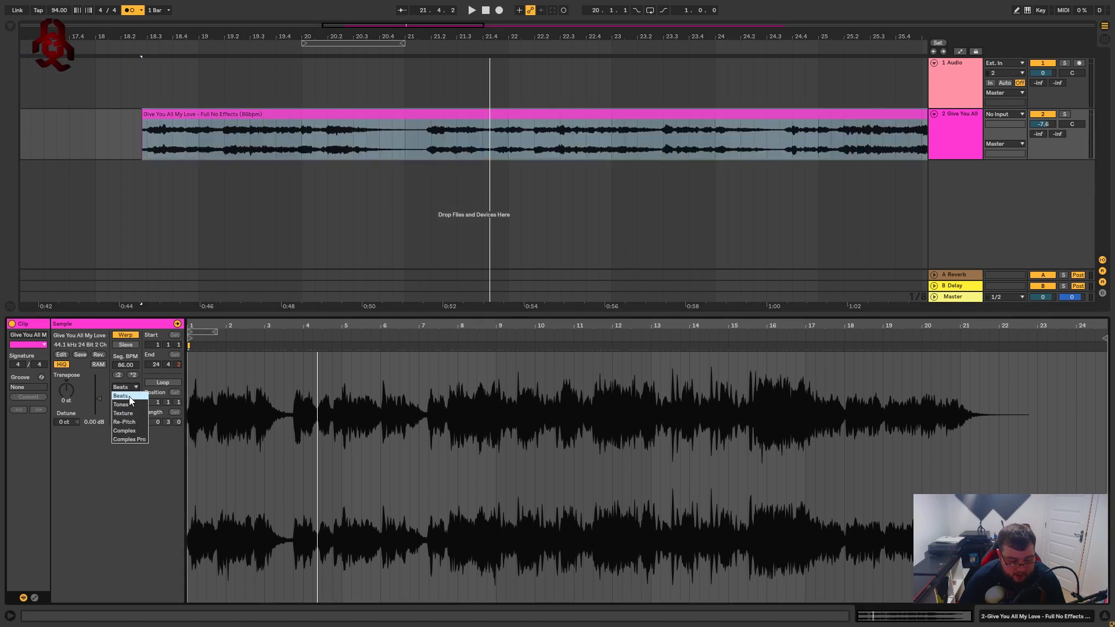
left_click(129, 388)
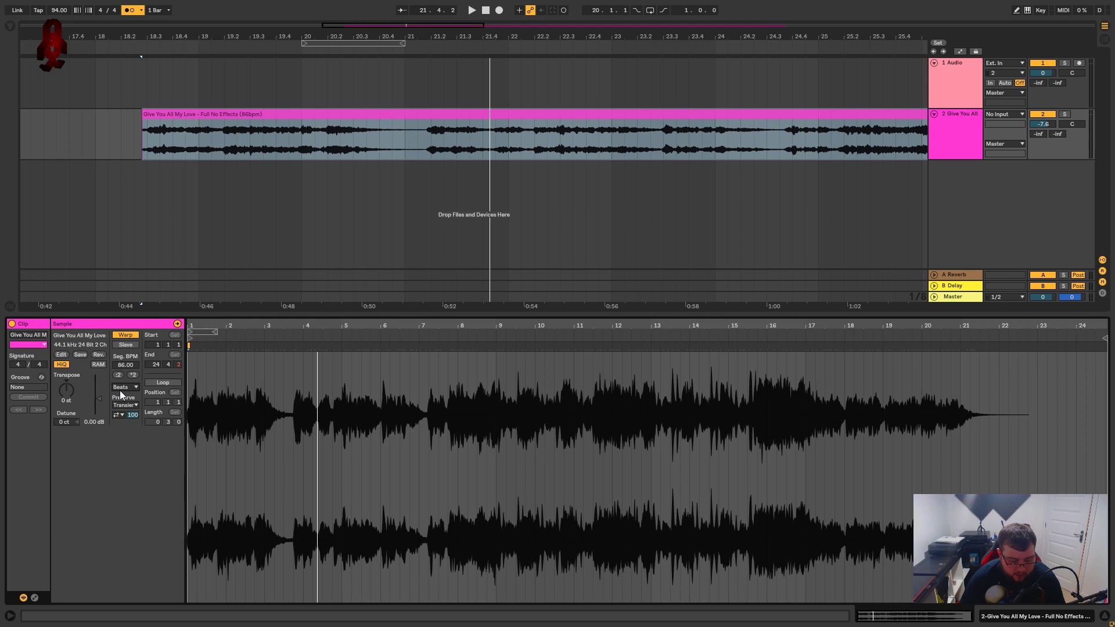
left_click(134, 389)
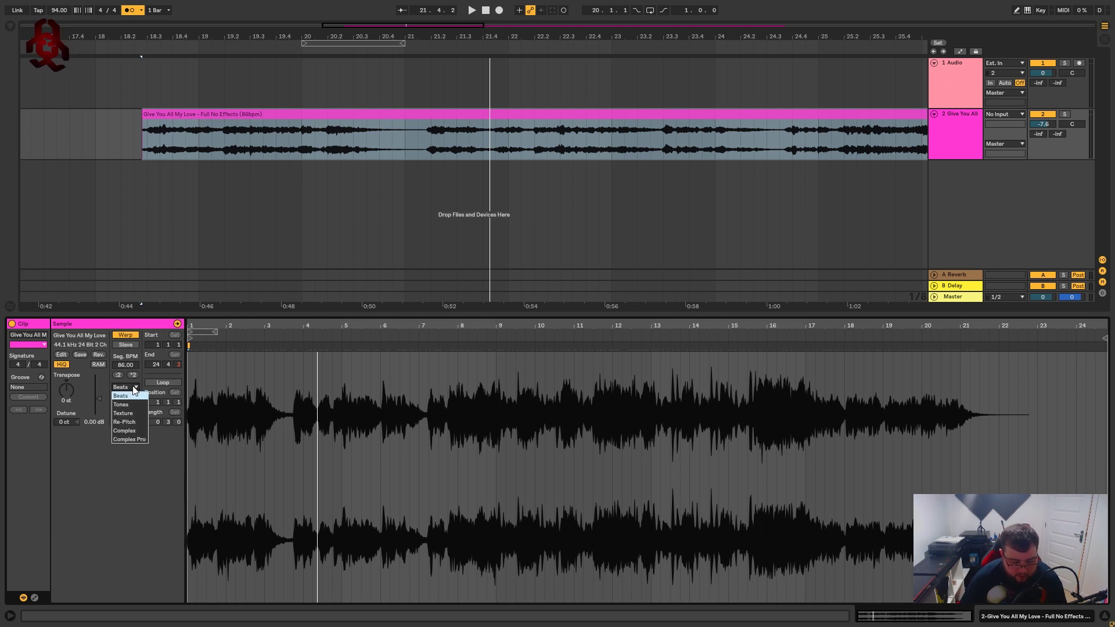
left_click(132, 430)
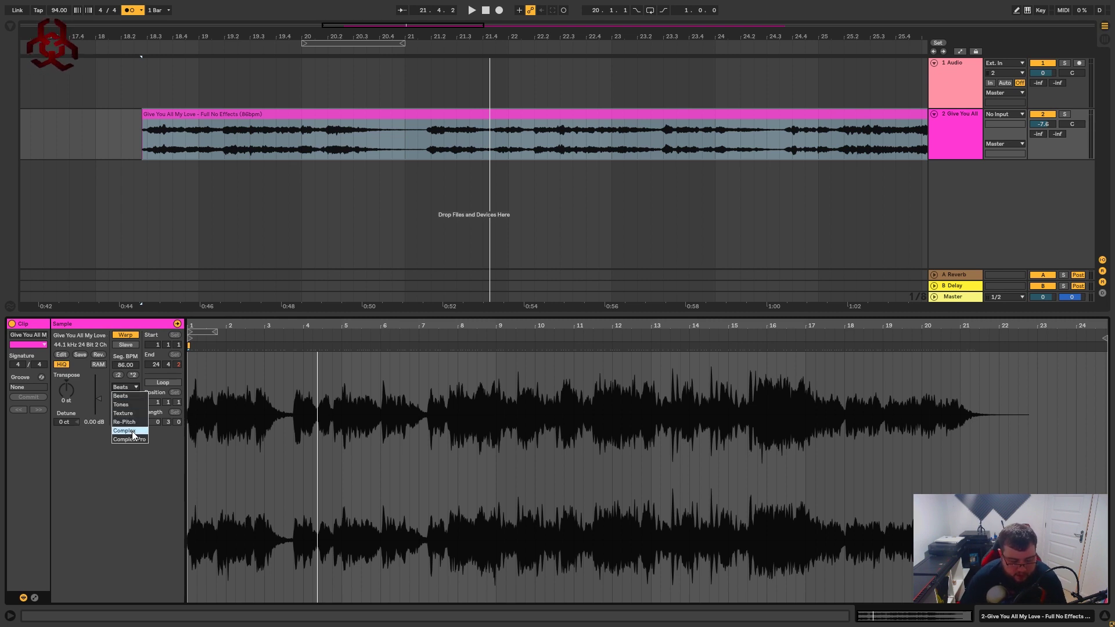
left_click(130, 388)
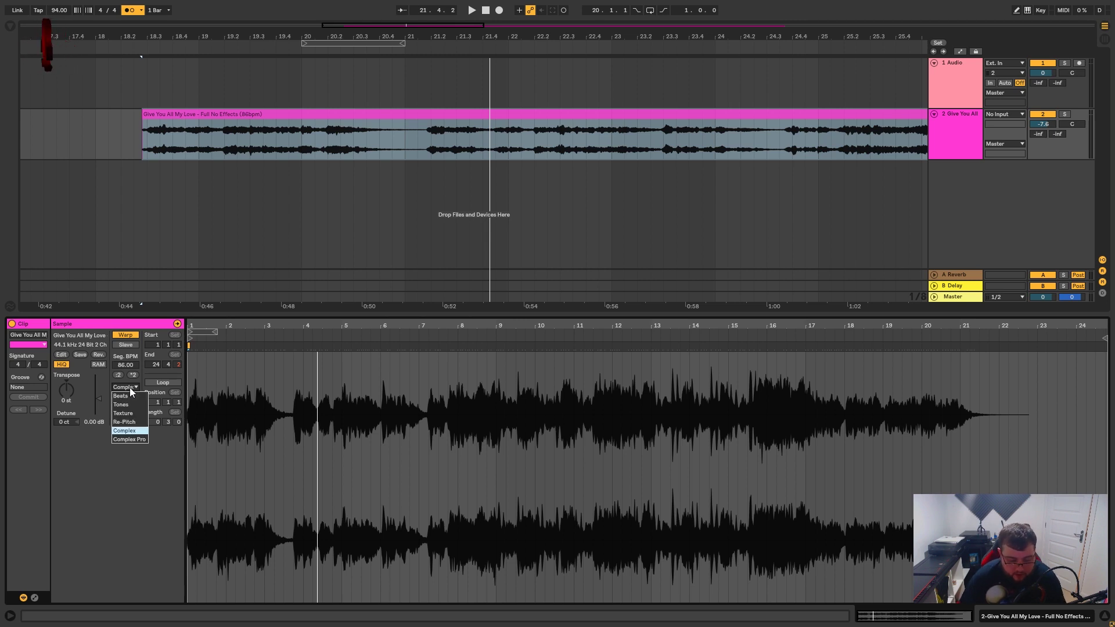
left_click(137, 439)
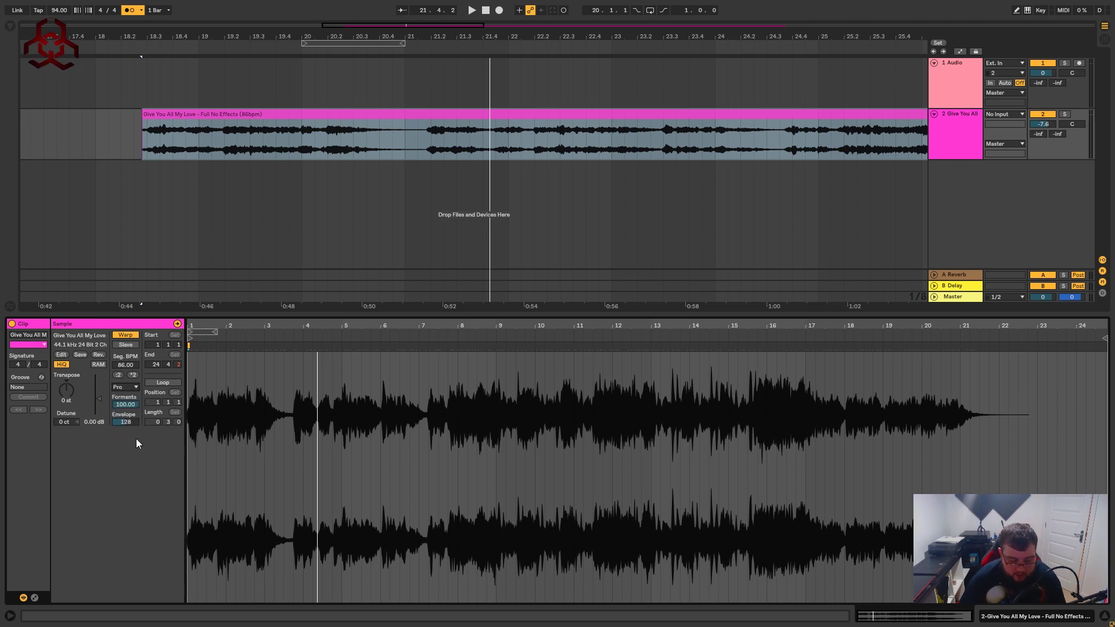
left_click(130, 387)
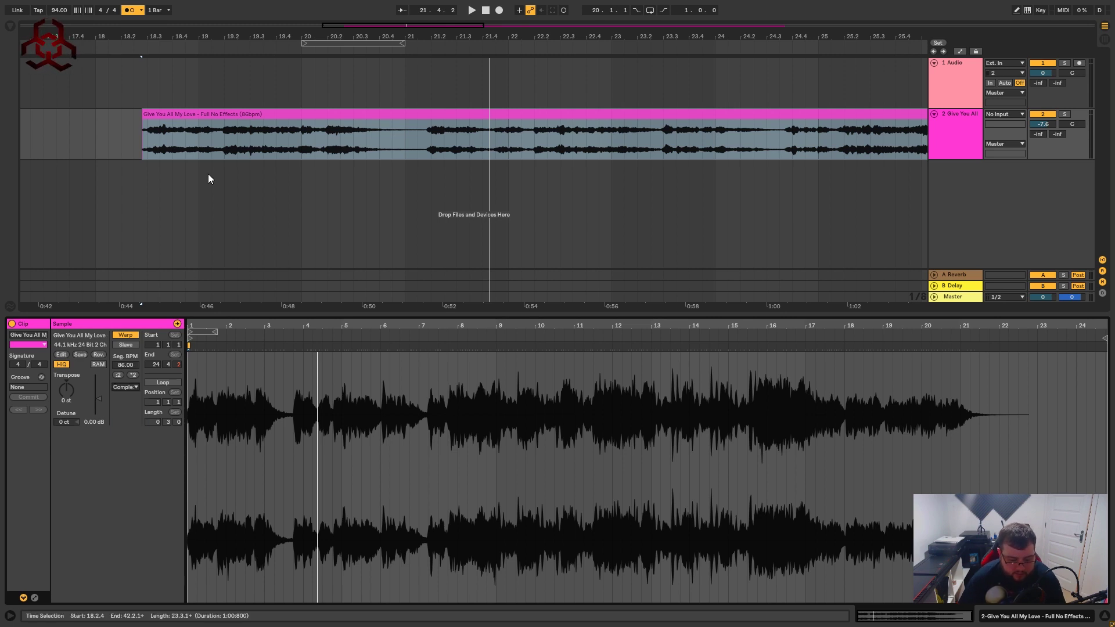
Play the vocal clip to hear the Complex warp mode.
left_click(224, 114)
key("space")
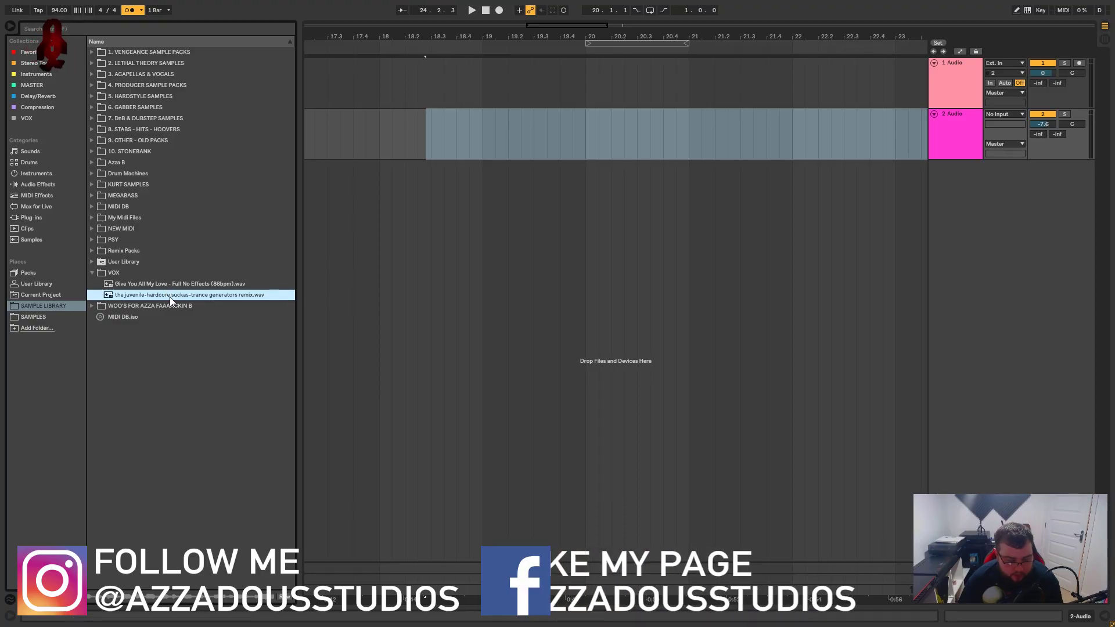
Place the trance generators remix on track 2 at bar 19 and open its waveform, browser hidden.
left_click_drag(170, 297, 481, 133)
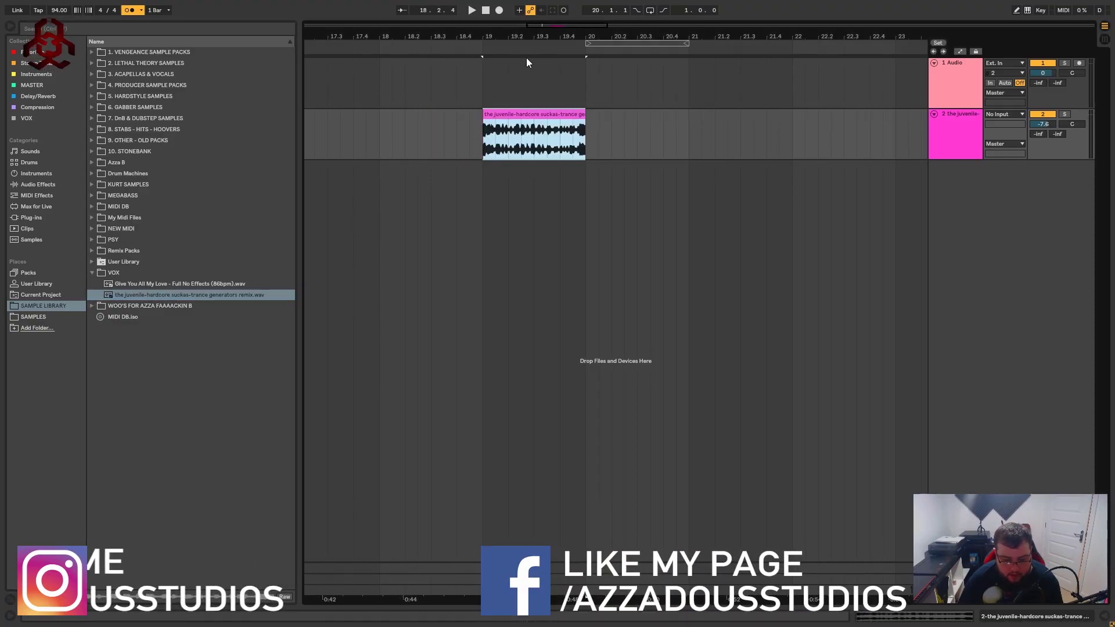
left_click_drag(526, 62, 527, 129)
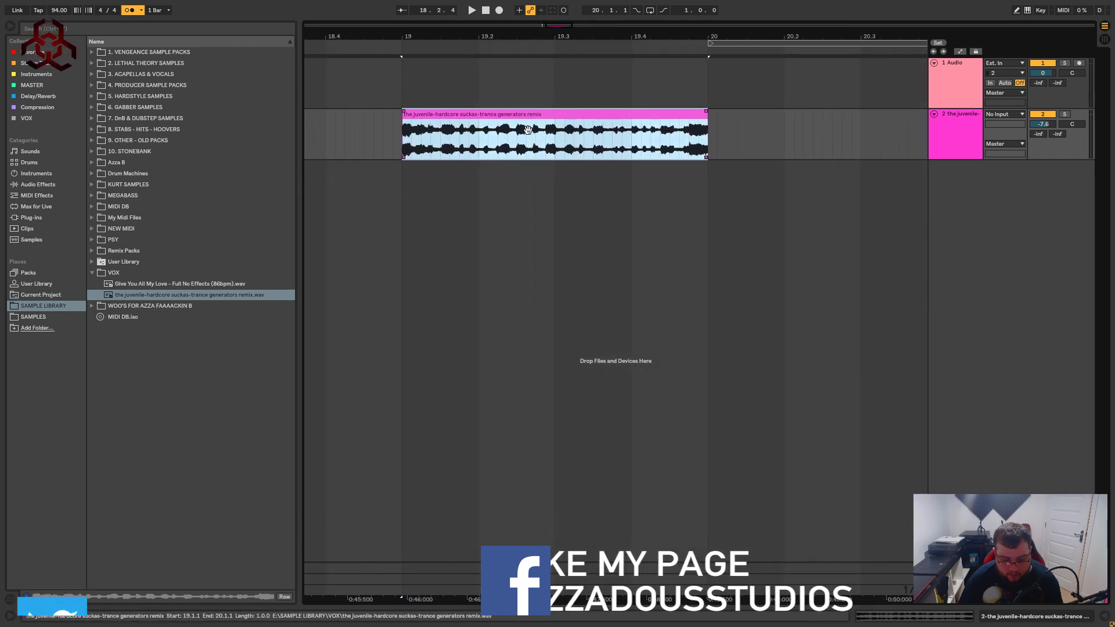
double_click(527, 129)
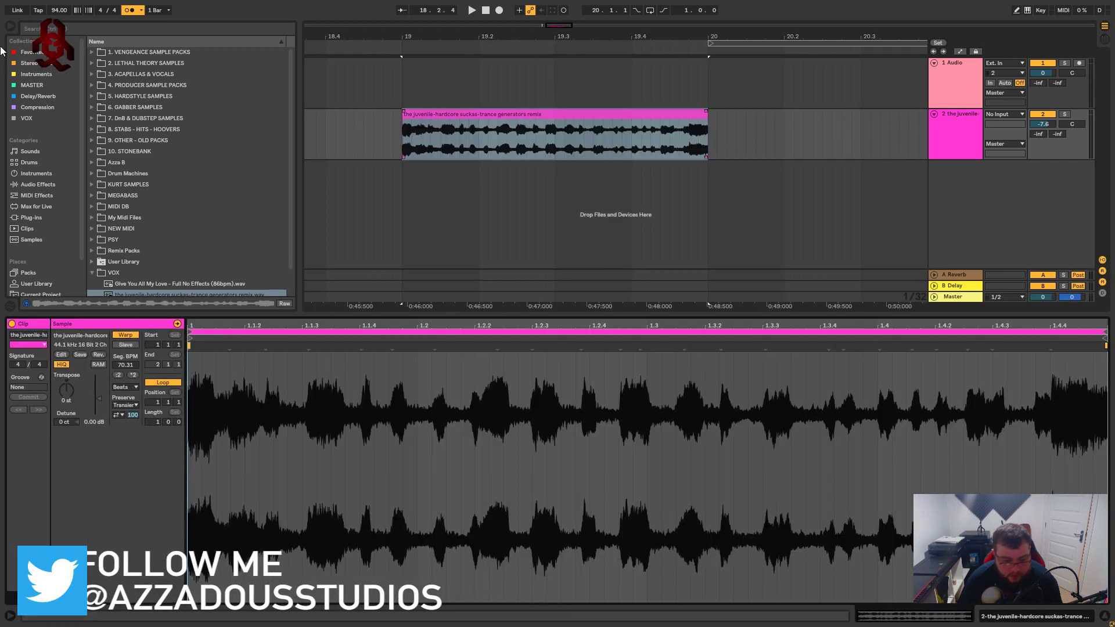
key("ctrl+alt+b")
left_click_drag(330, 75, 514, 166)
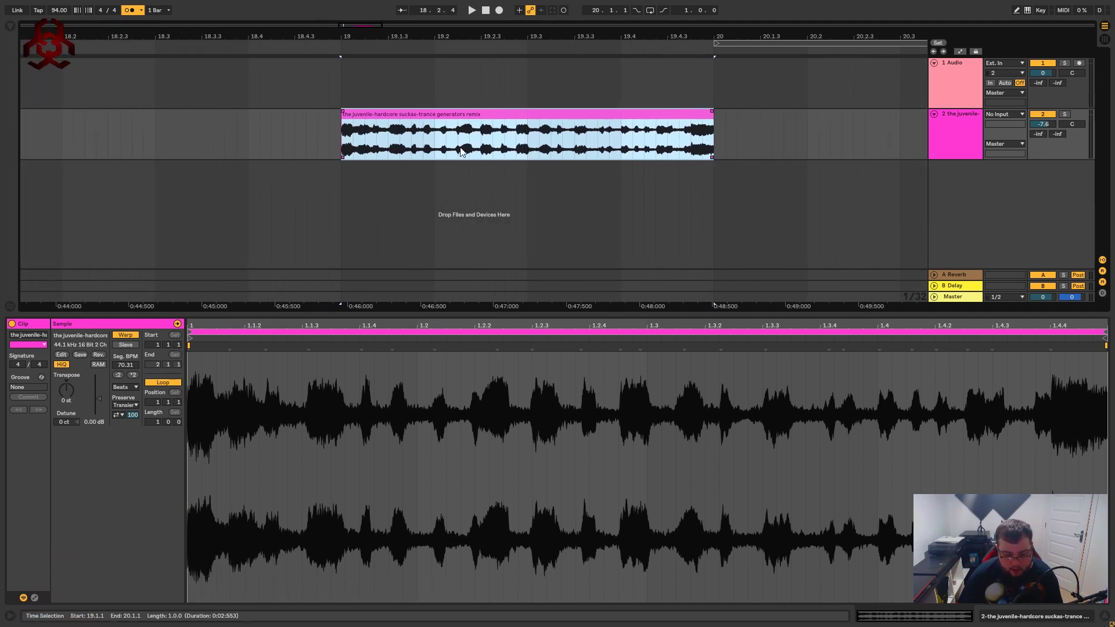
Enable Warp so the remix clip follows 94.00 BPM, then select bars 19–20.
left_click(128, 335)
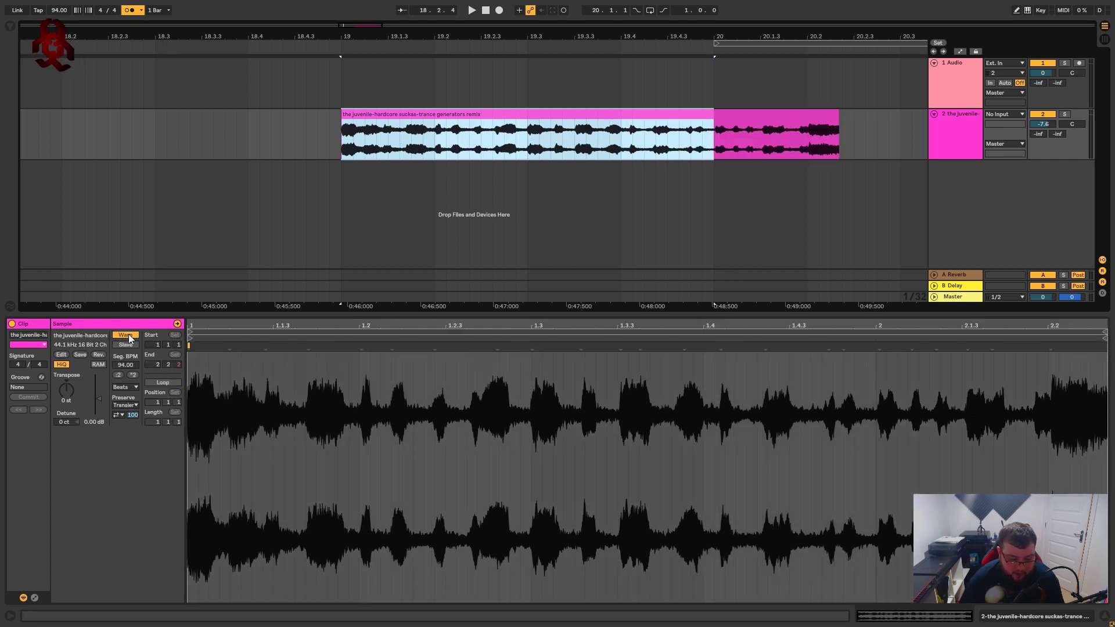
left_click(590, 115)
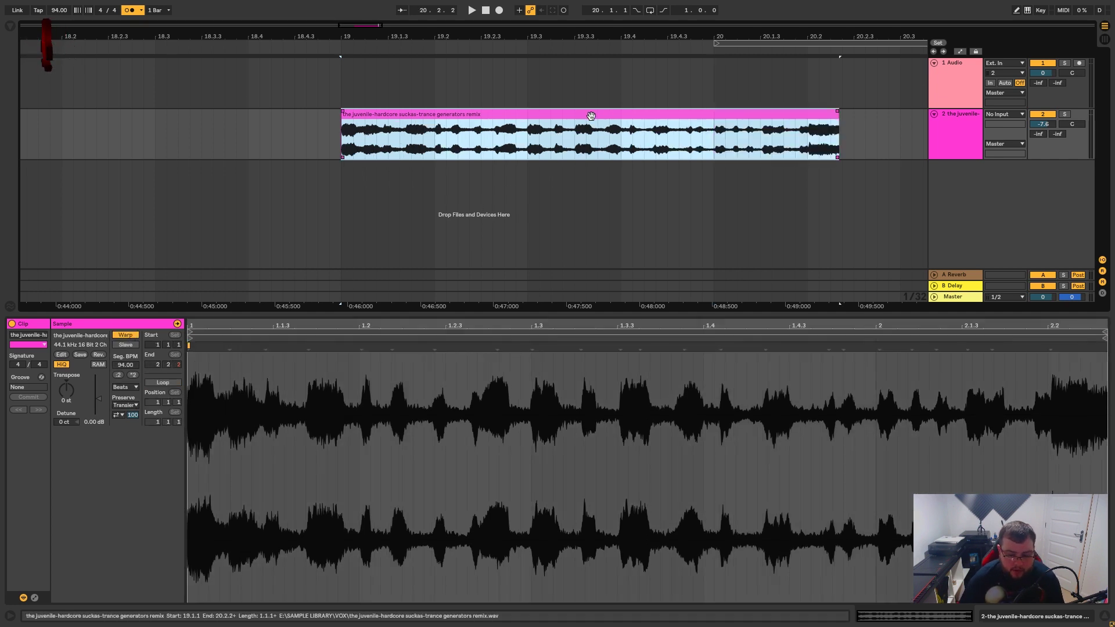
left_click_drag(807, 306, 746, 308)
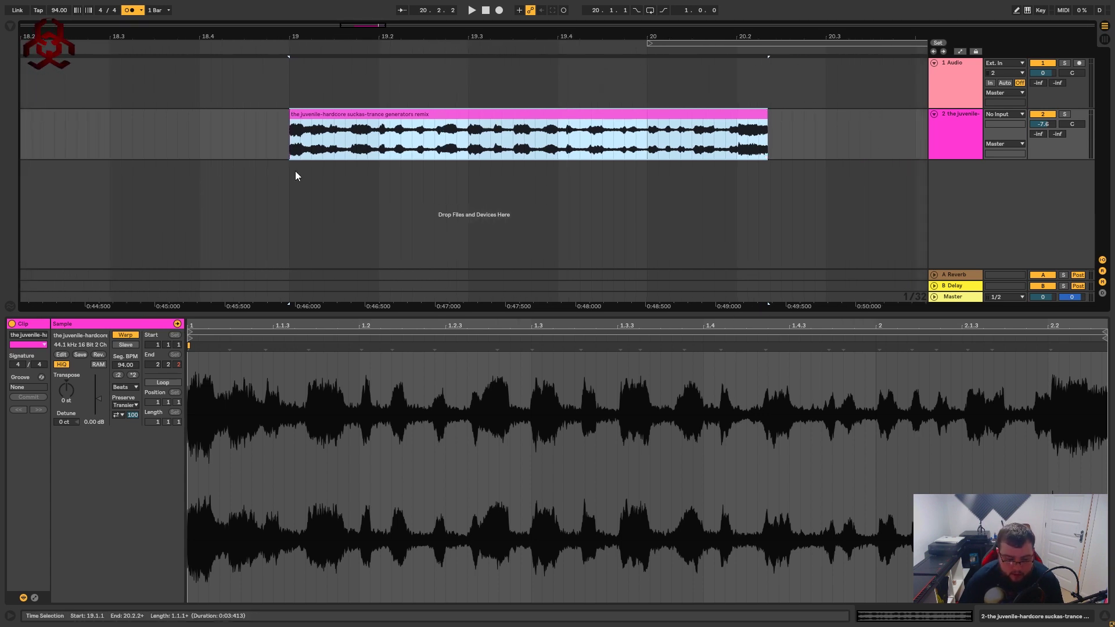
left_click(627, 79)
left_click(554, 115)
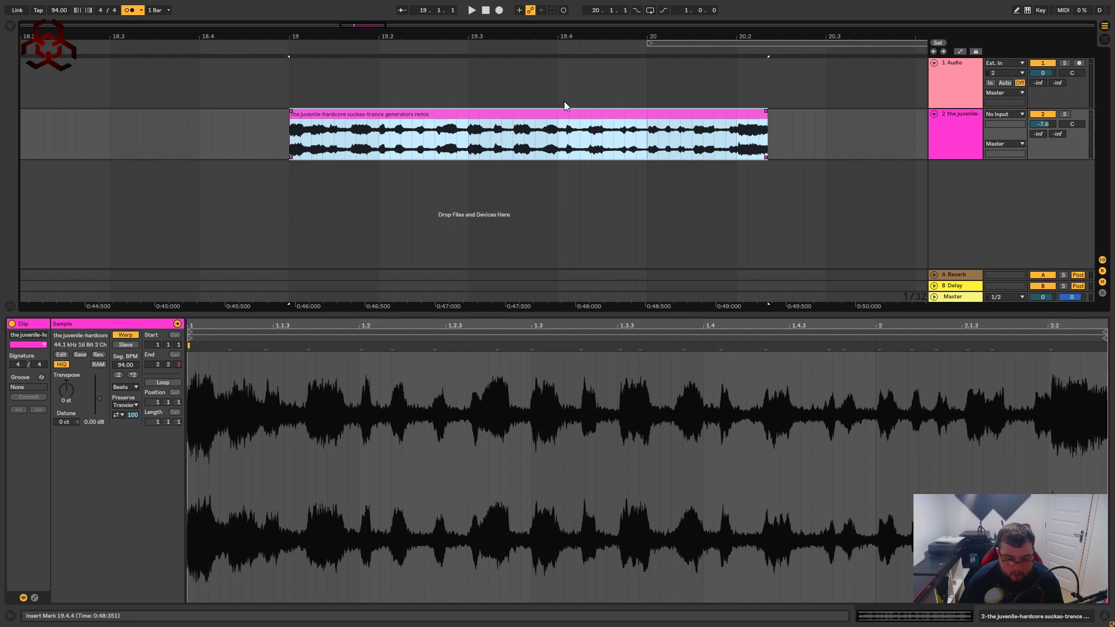
left_click_drag(287, 89, 628, 101)
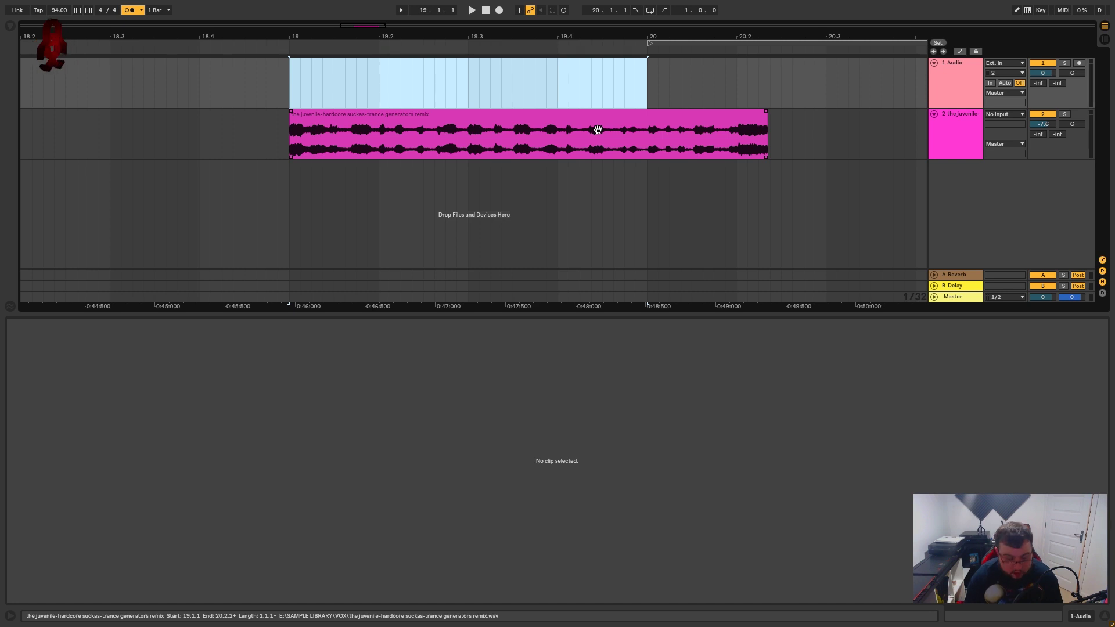
Loop bars 19–20 with Ctrl+L and play the acapella clip over the loop.
key("ctrl+l")
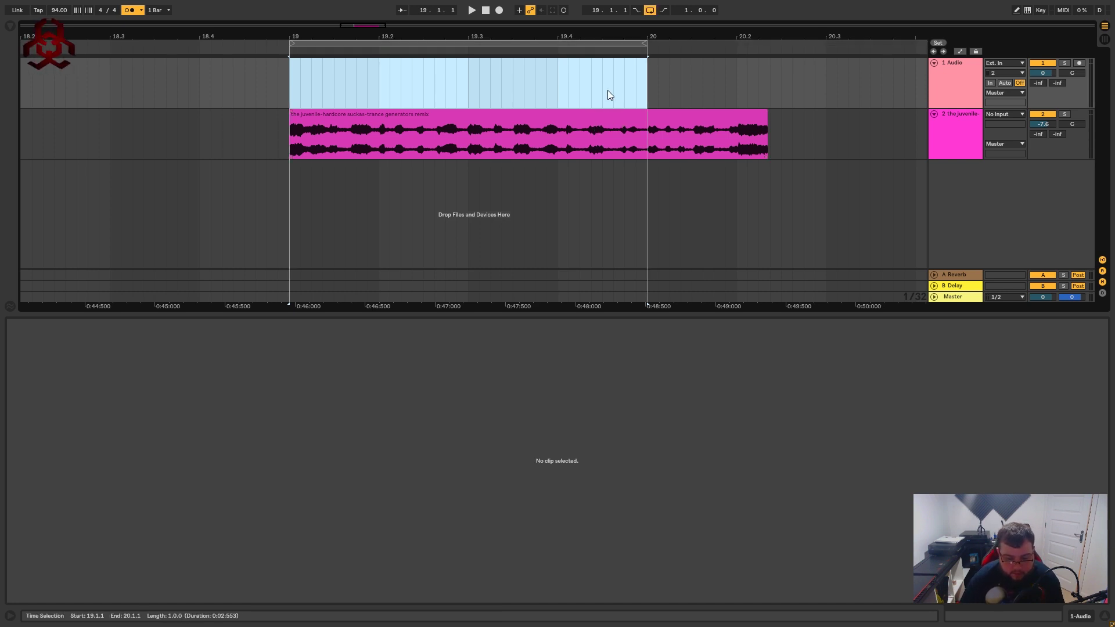
left_click(566, 87)
left_click(455, 148)
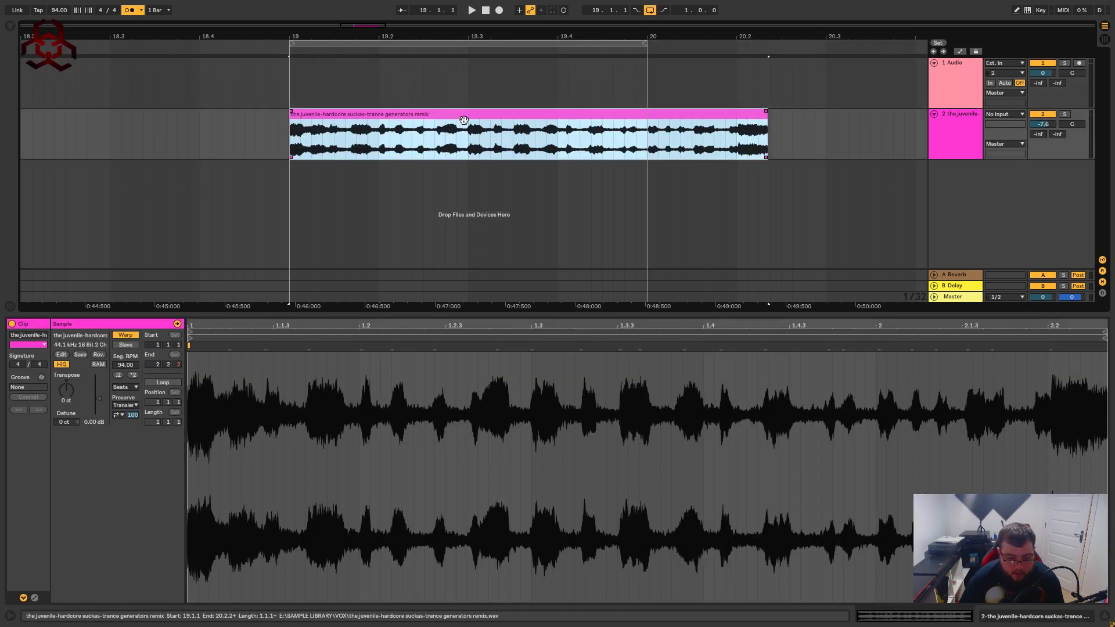
key("space")
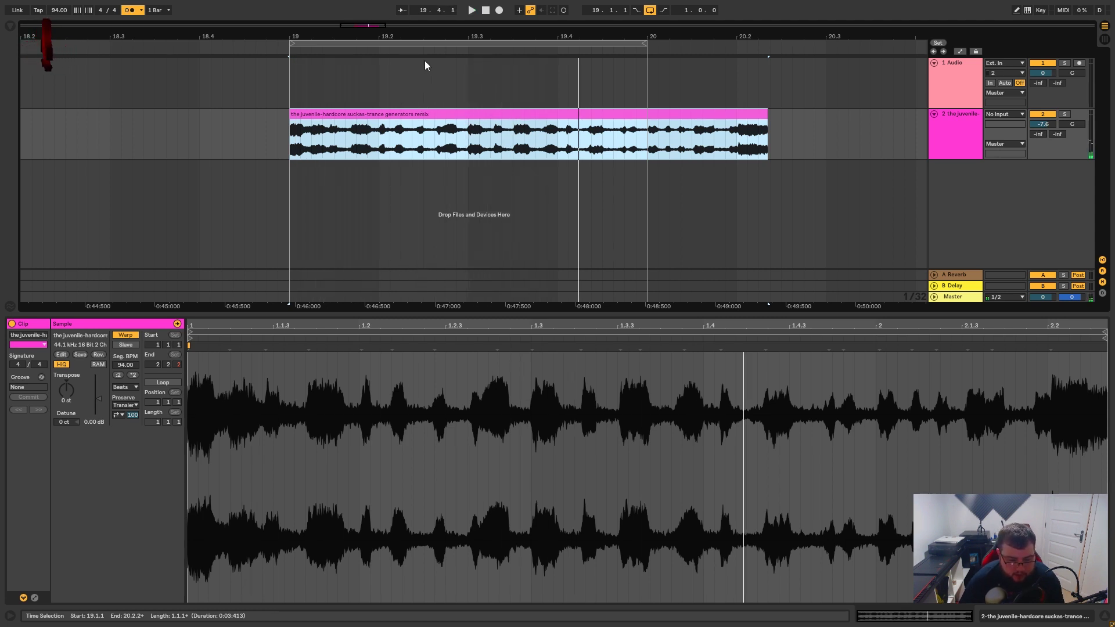
scroll(430, 87, "up", 1)
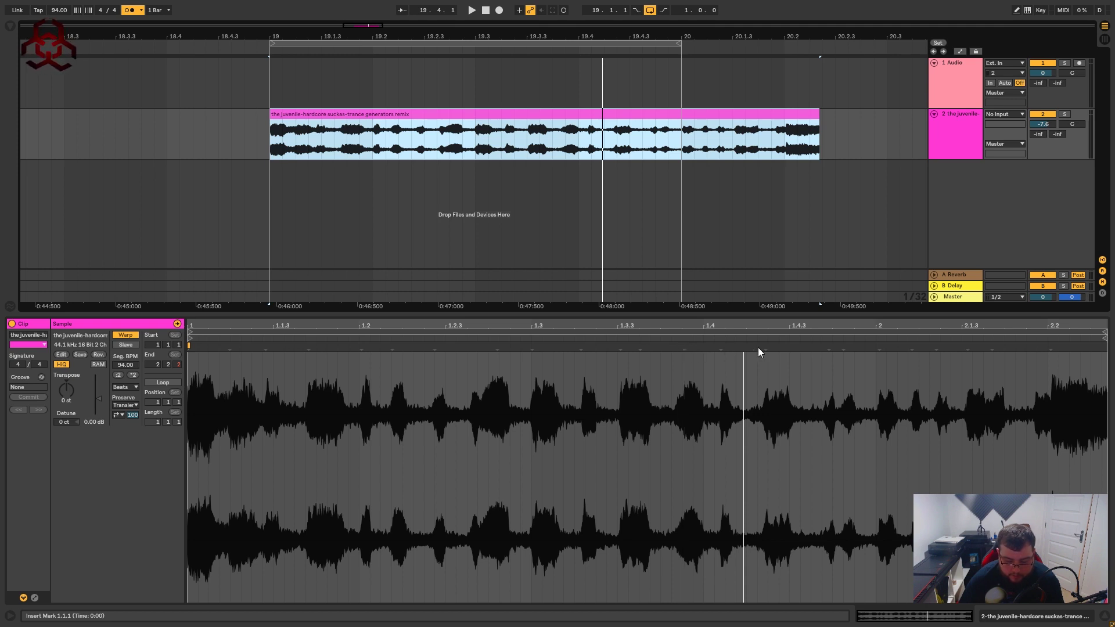
Trim the acapella sample end to 2.1.1 and audition the one-bar loop.
left_click(1105, 347)
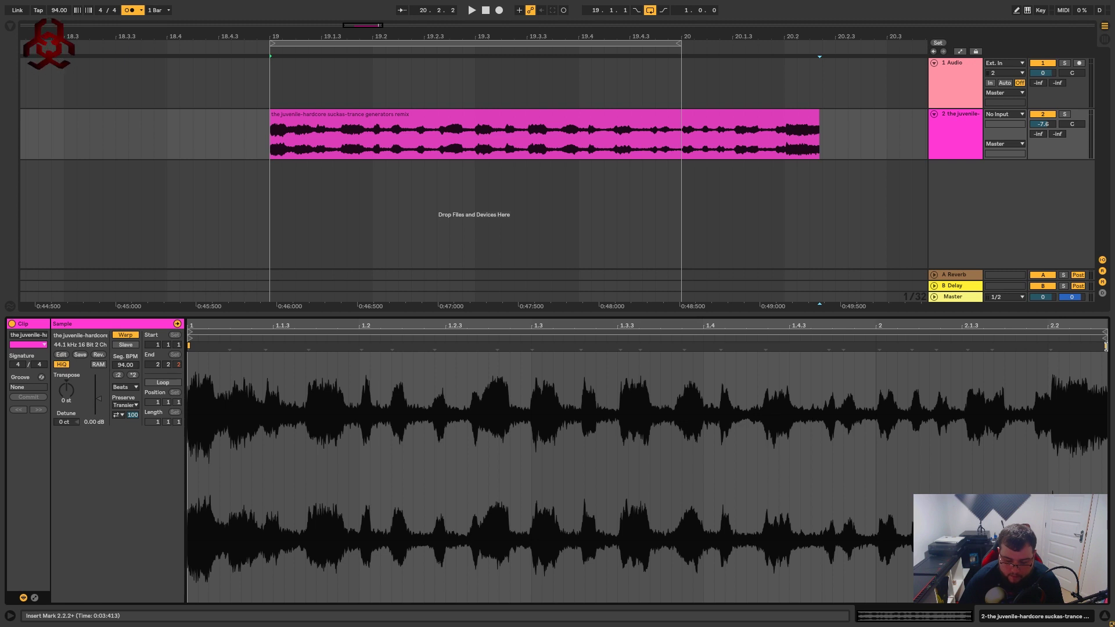
left_click_drag(1104, 347, 876, 345)
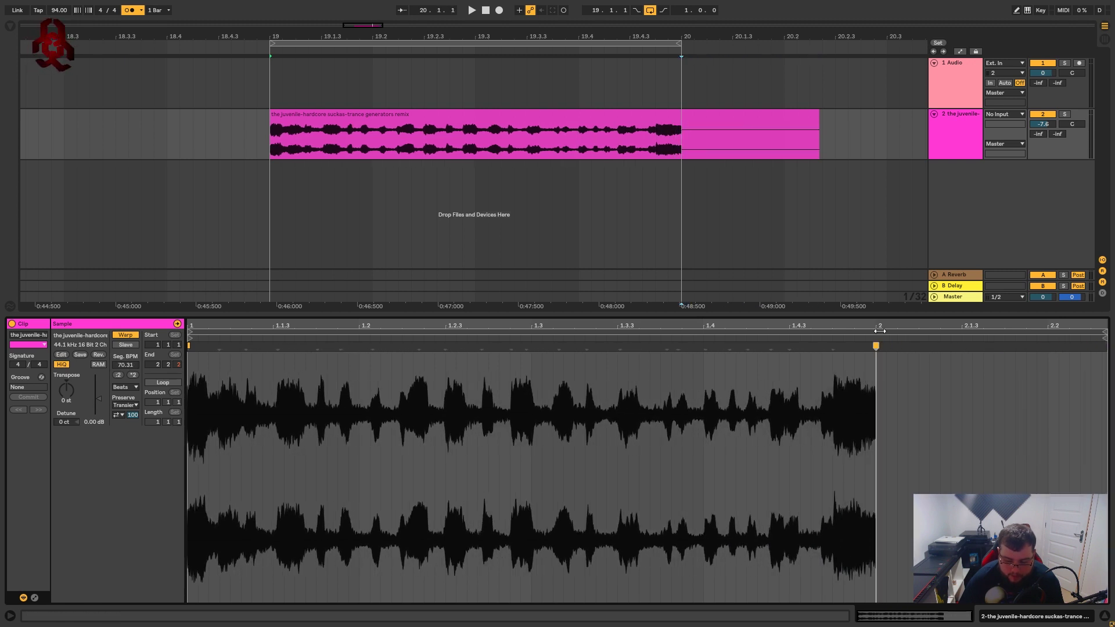
left_click(493, 115)
key("space")
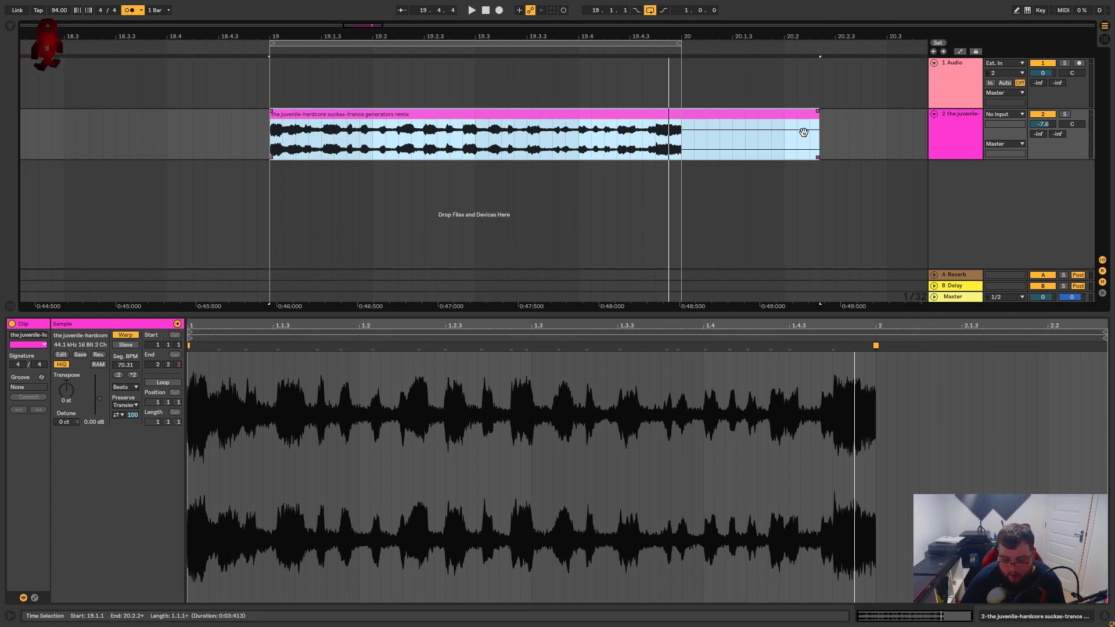
scroll(514, 283, "left", 2)
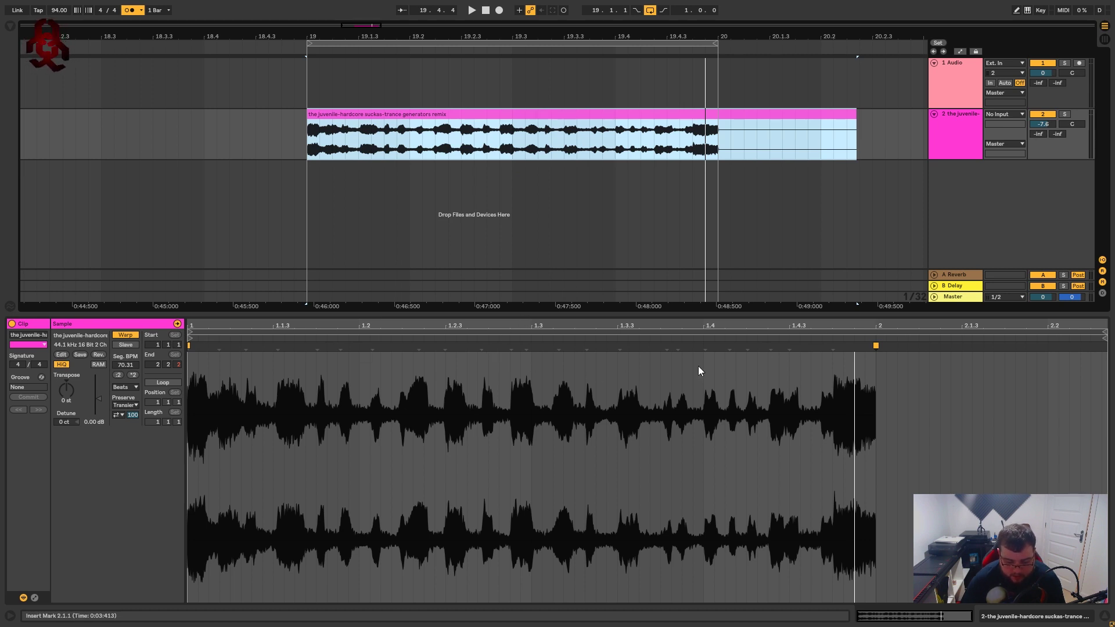
key("space")
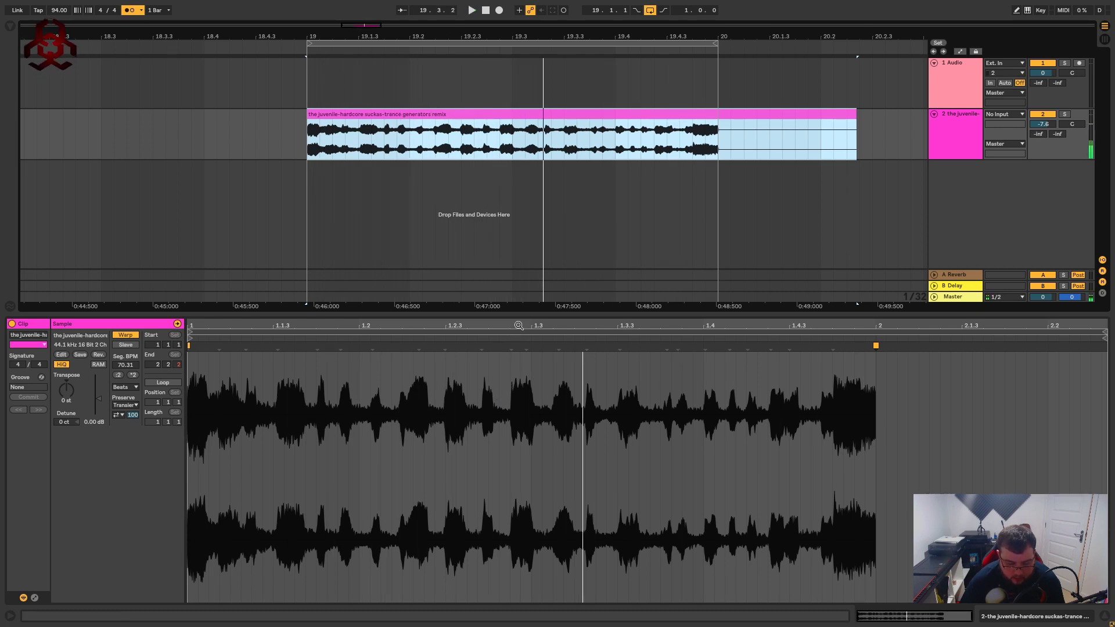
Pin vocal hits near 1.1.3, 1.3 and 1.4 to the beat grid with warp markers.
mouse_move(517, 328)
left_mouse_down()
mouse_move(500, 382)
mouse_move(511, 346)
left_mouse_up()
key("space")
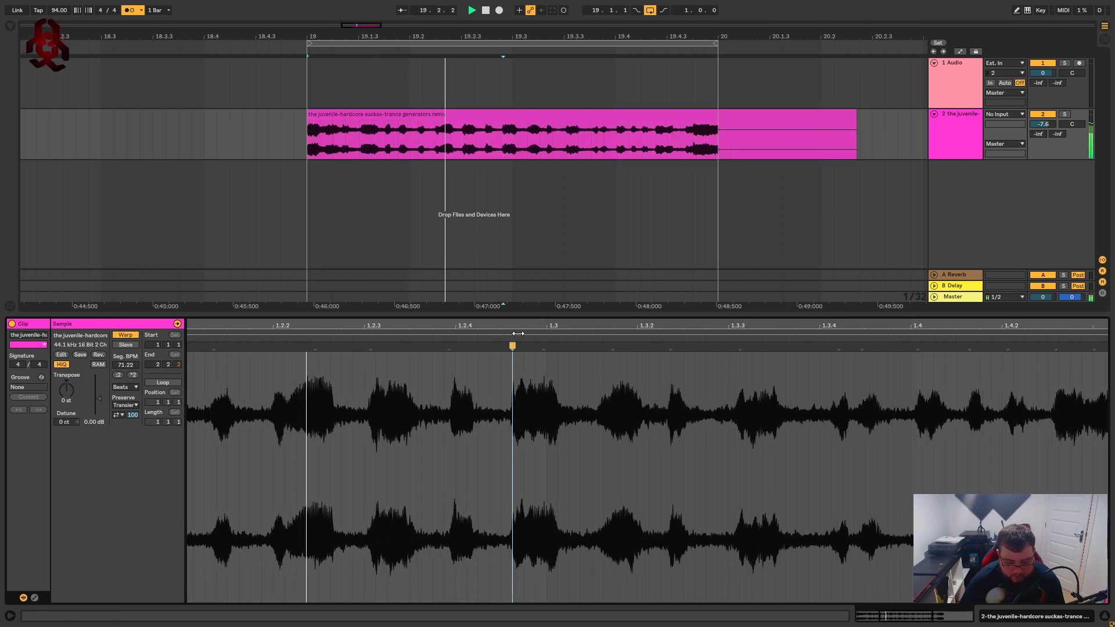
left_click_drag(518, 333, 516, 302)
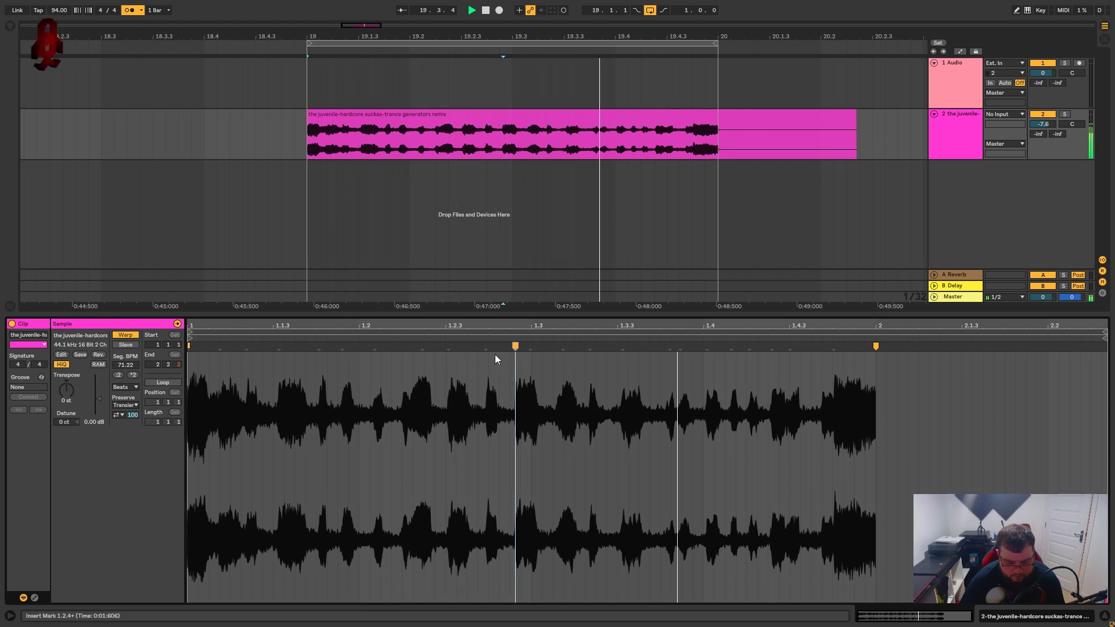
left_click_drag(514, 348, 518, 347)
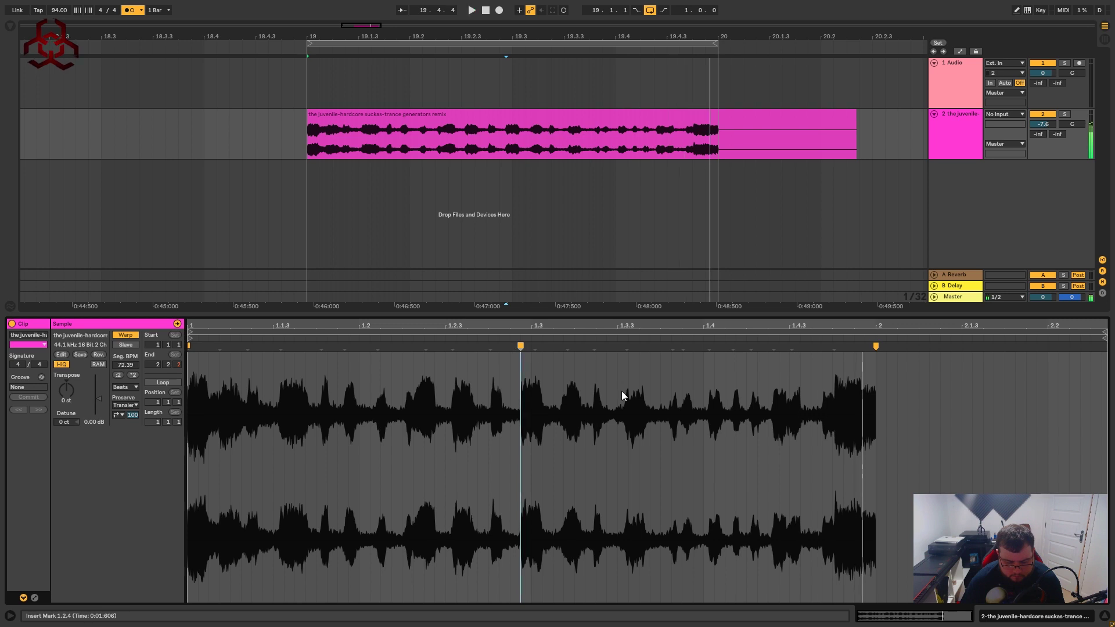
left_click_drag(710, 347, 703, 347)
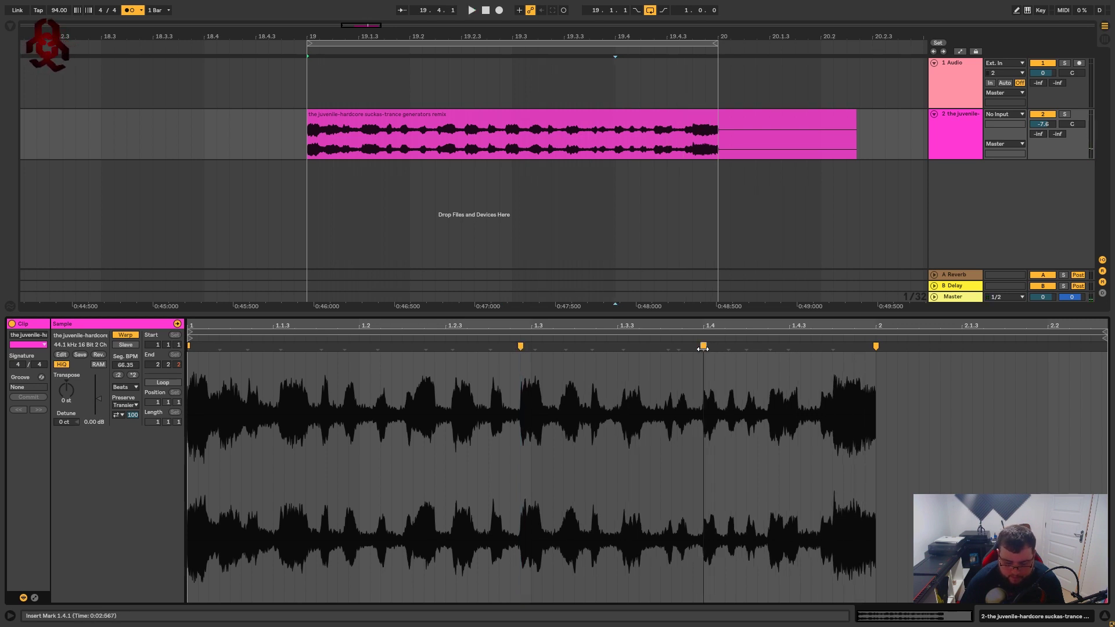
key("space")
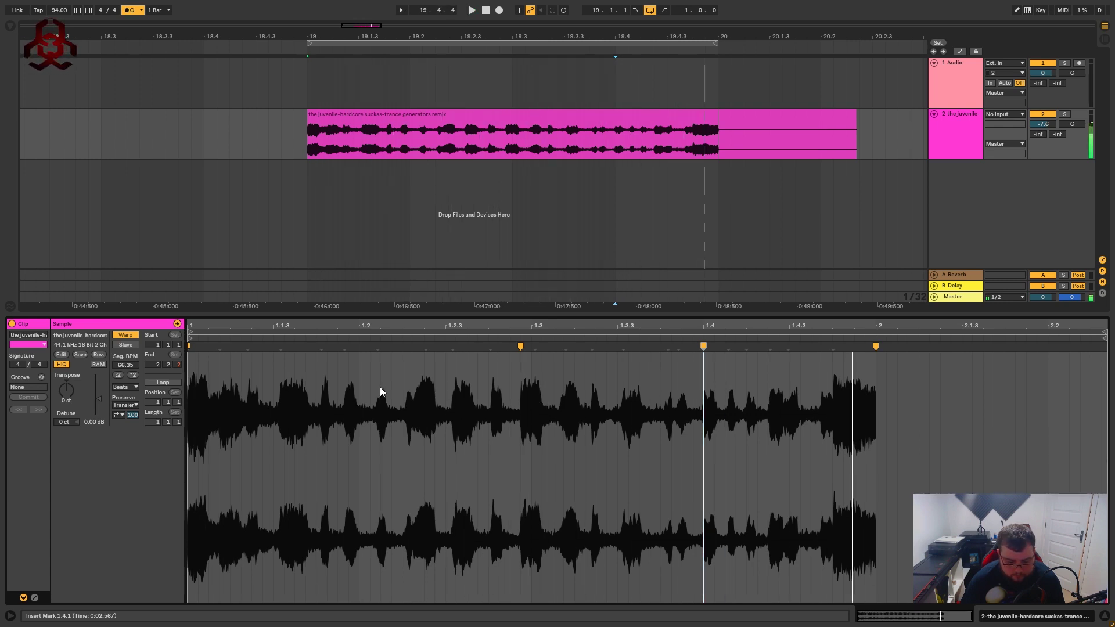
left_click_drag(279, 346, 273, 346)
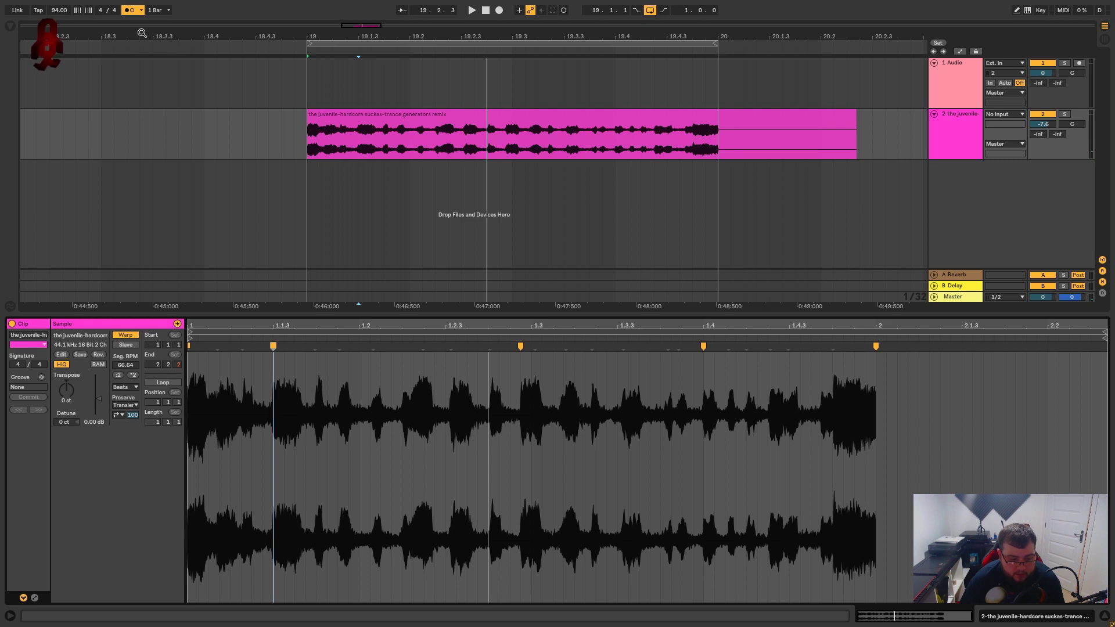
Set the metronome rhythm to 1/8 and play the one-bar acapella loop.
left_click(142, 10)
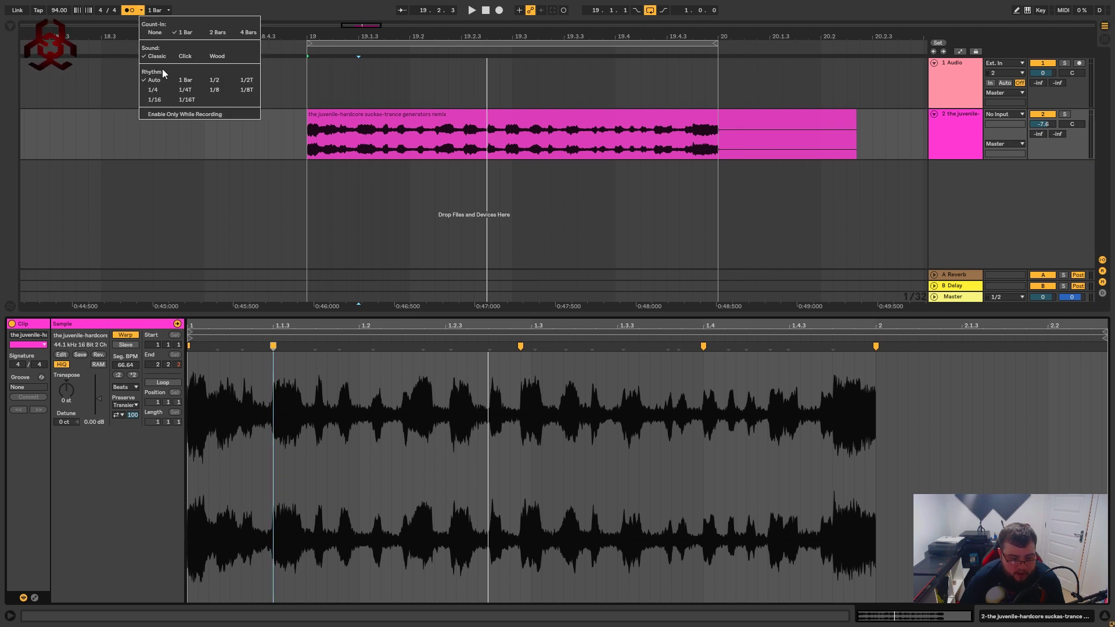
left_click(218, 90)
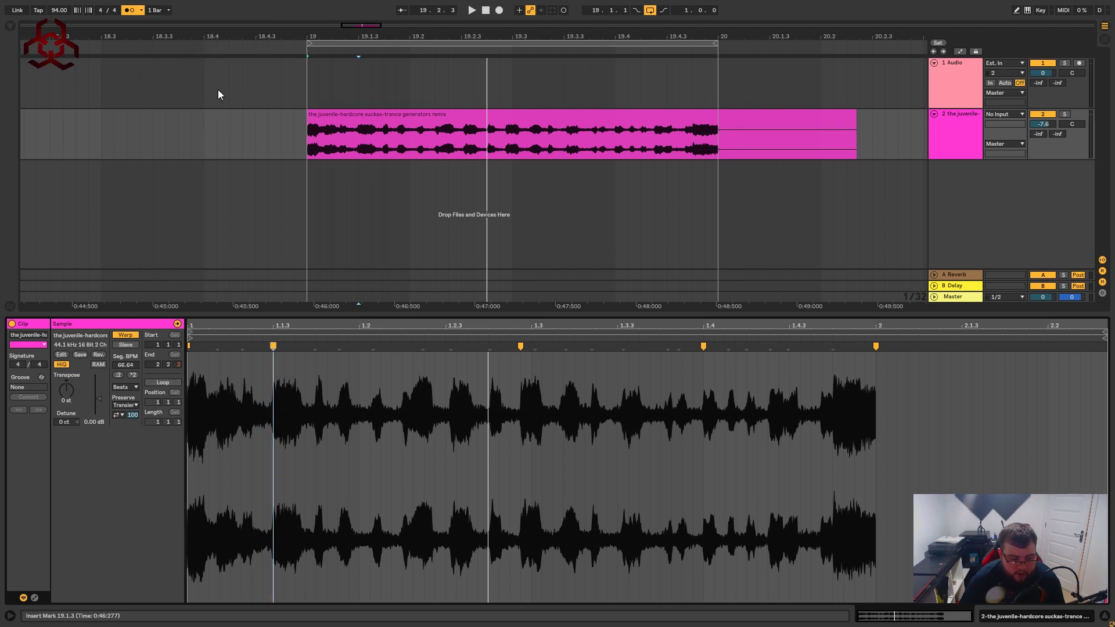
left_click(372, 120)
key("space")
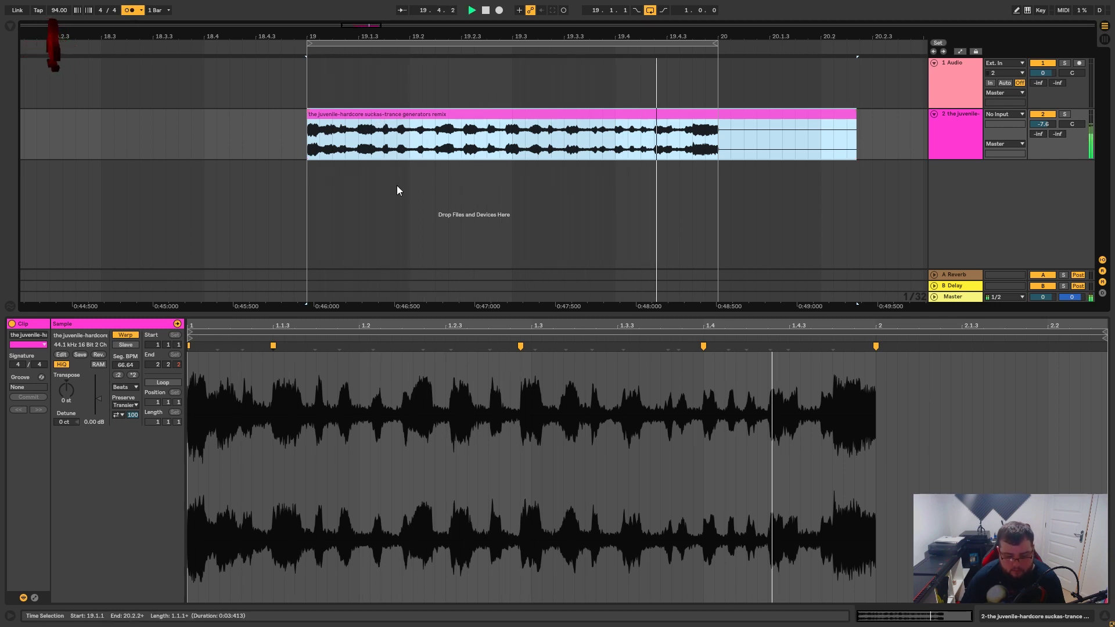
Warp the vocal hit onto the 1.2 grid line, raising segment tempo to about 76 BPM, and replay the loop.
left_click(374, 363)
key("space")
scroll(372, 358, "up", 3)
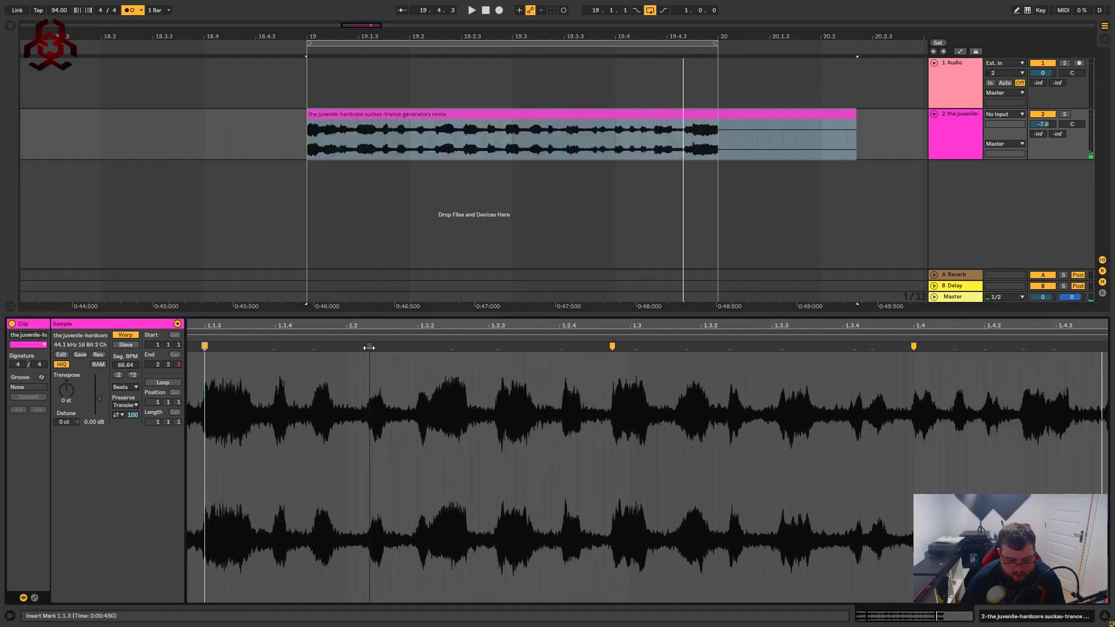
left_click_drag(369, 347, 404, 324)
key("space")
key("space")
key("space")
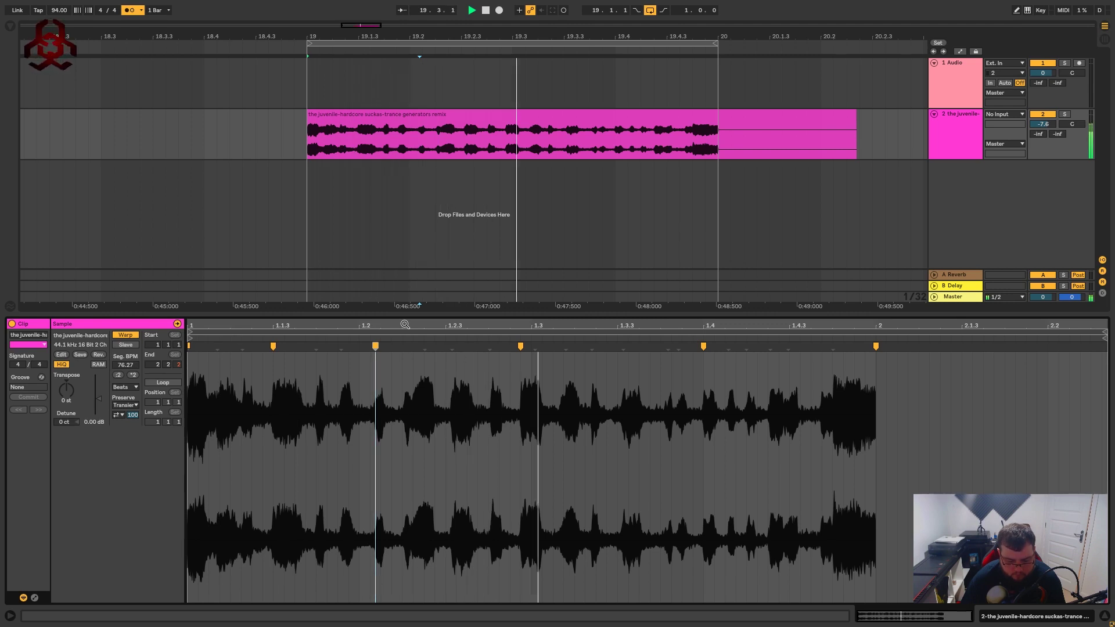